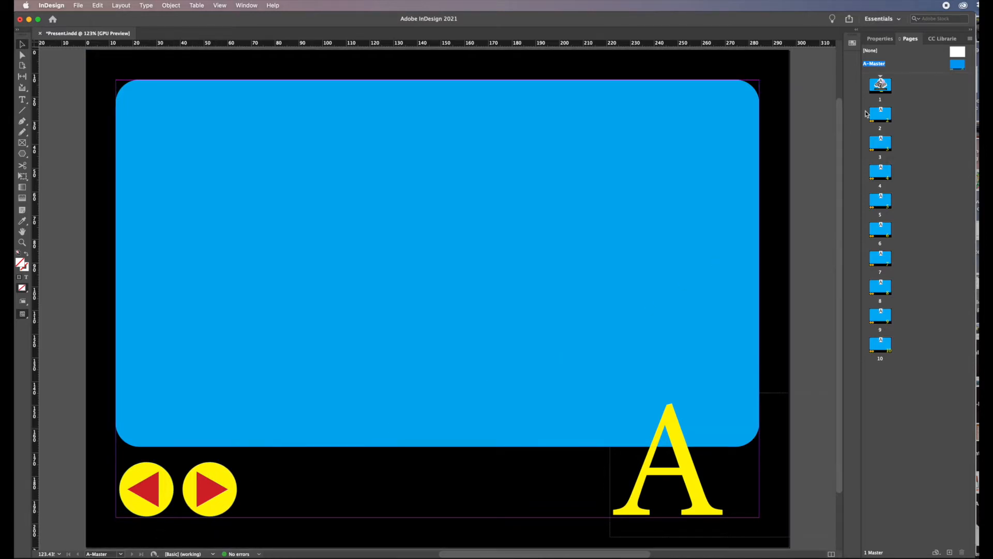
Open page 1 and override all of its master page items.
double_click(873, 85)
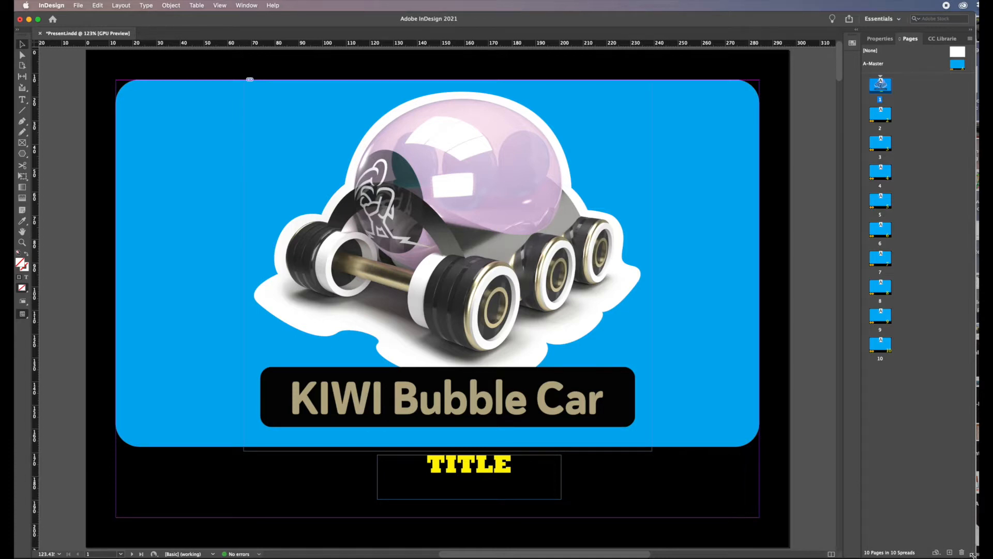
left_click_drag(967, 551, 674, 551)
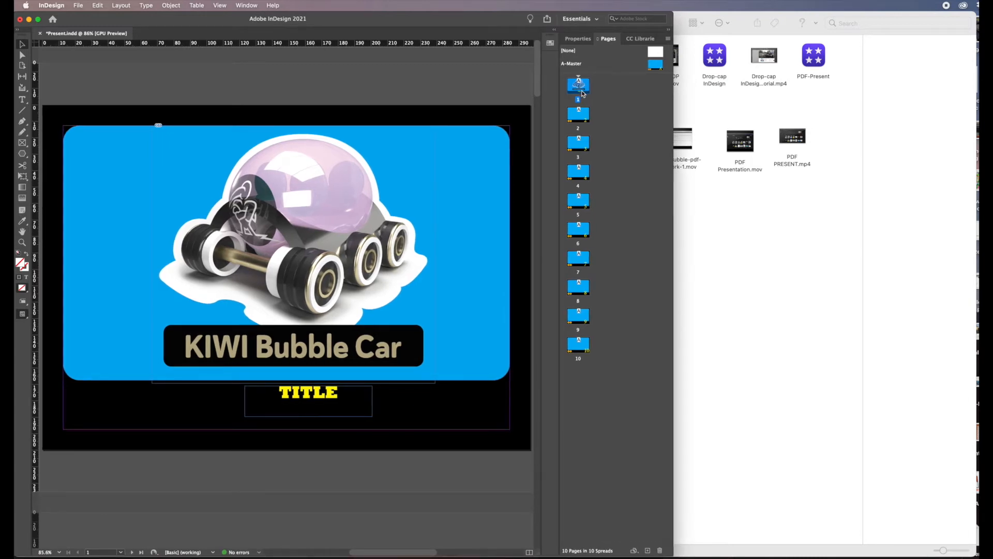
left_click(668, 38)
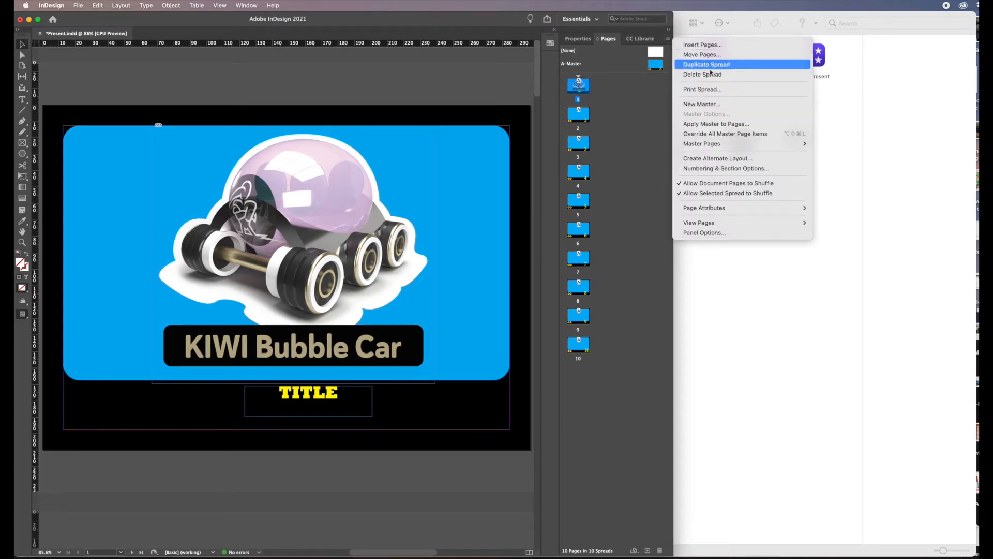
left_click(719, 135)
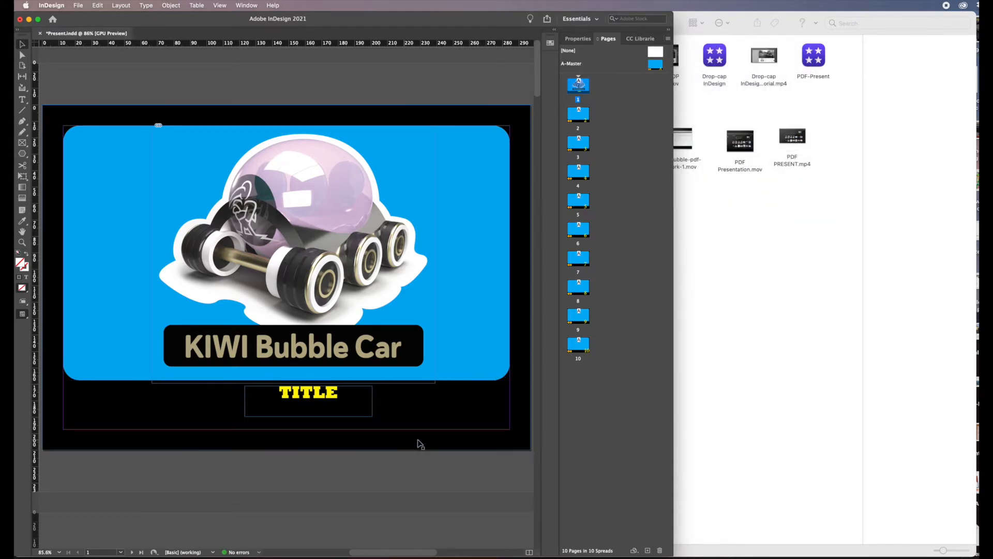
Apply A-Master to page 1.
left_click(669, 39)
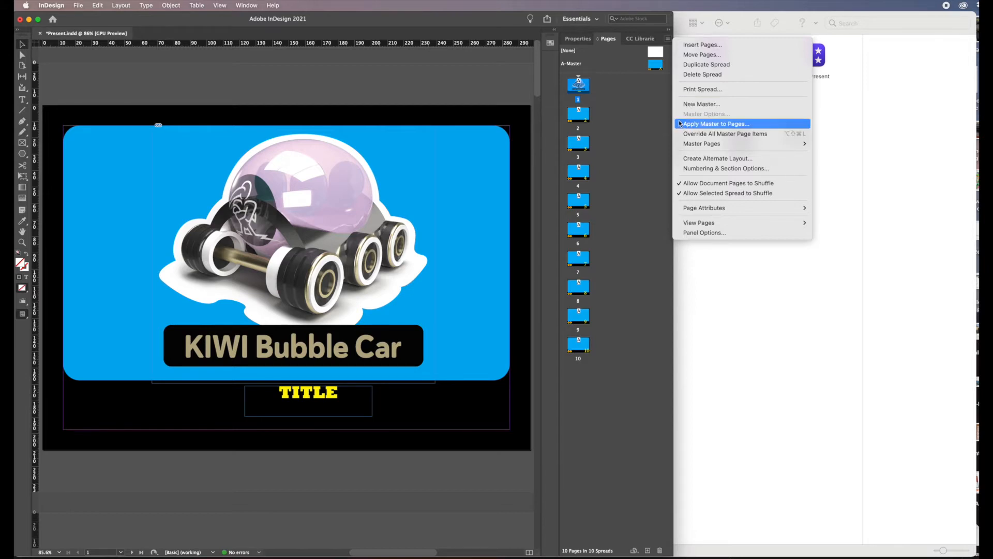
mouse_move(708, 147)
left_click(707, 125)
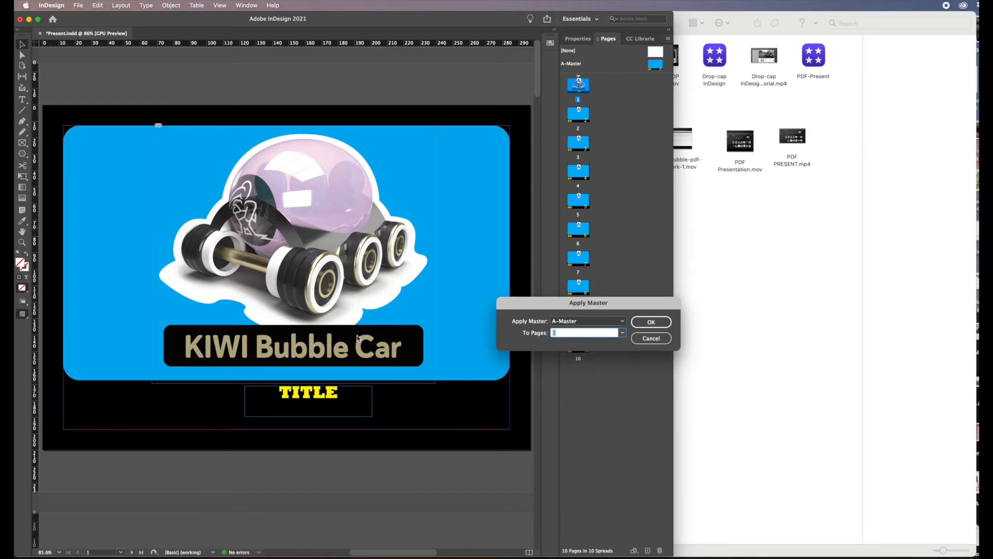
left_click(655, 324)
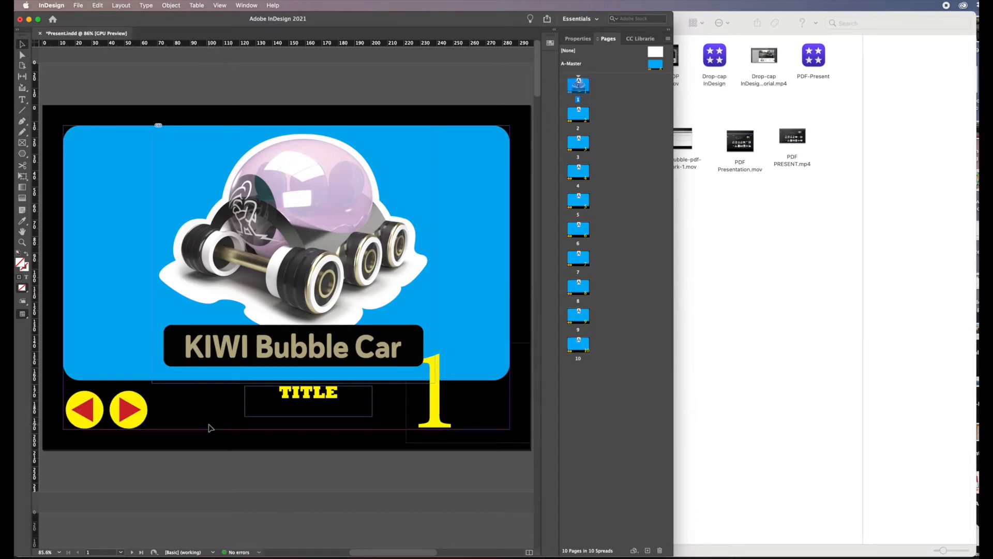
Override all master page items on page 1 and delete the yellow page number.
left_click(669, 39)
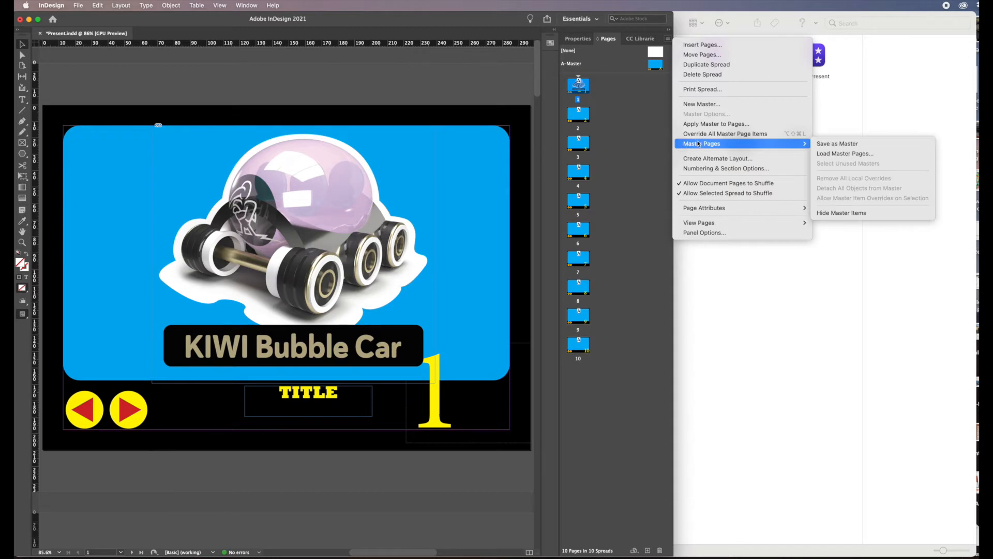
left_click(702, 135)
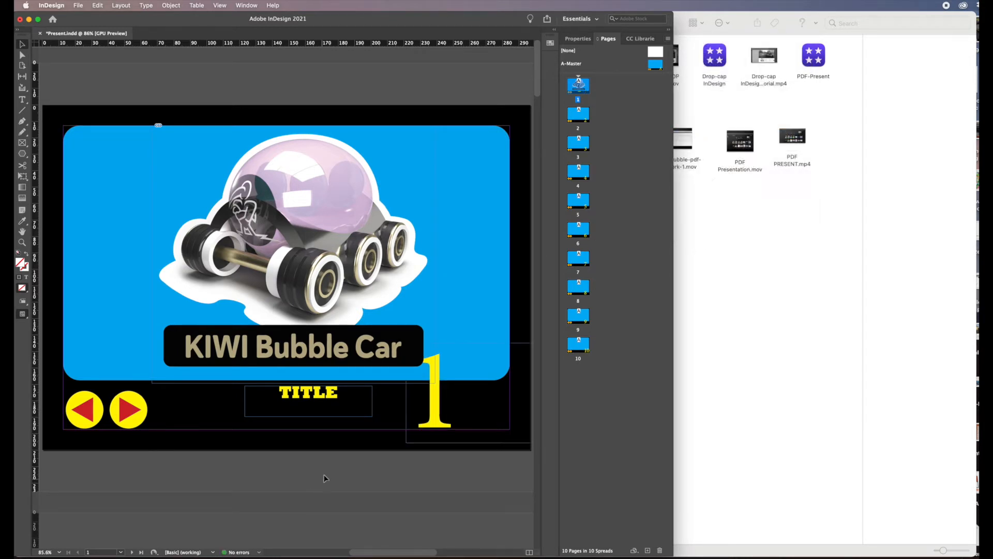
left_click(436, 414)
key("Delete")
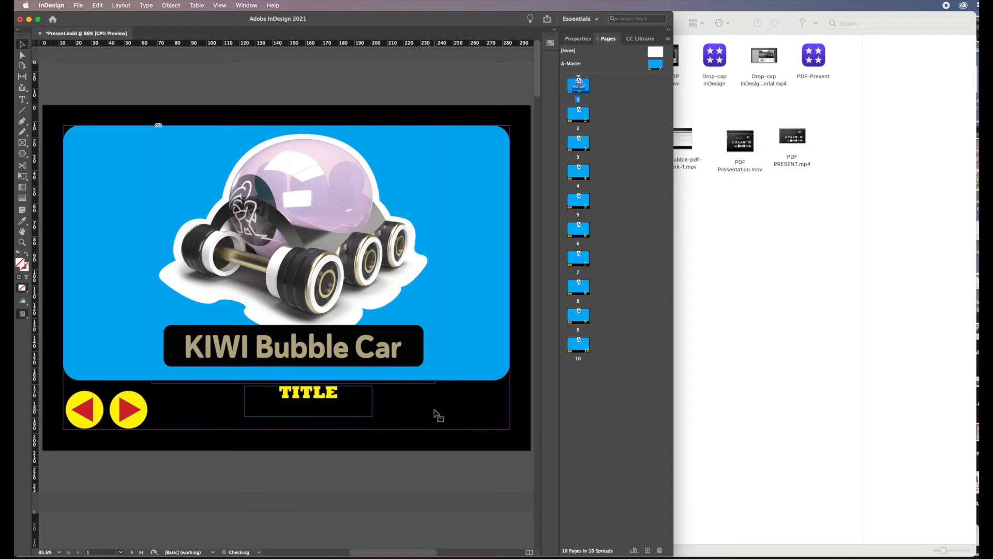
left_click_drag(671, 555, 973, 555)
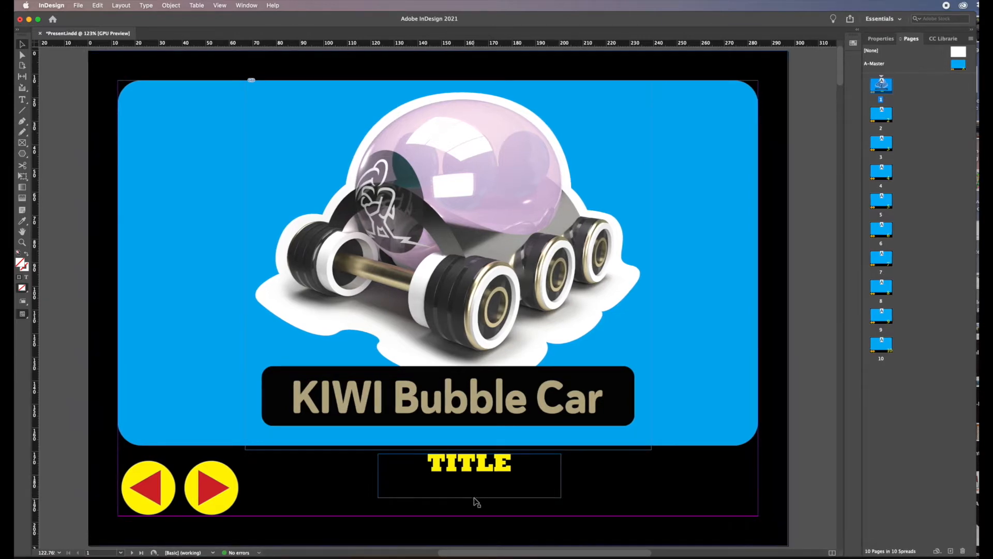
mouse_move(842, 67)
left_mouse_down()
mouse_move(825, 191)
mouse_move(840, 46)
mouse_move(842, 76)
left_mouse_up()
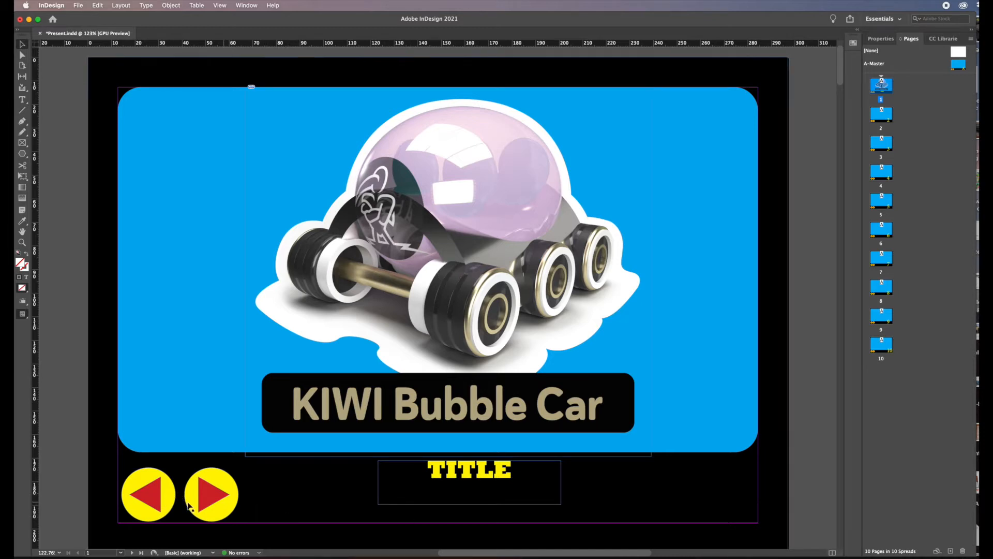
Draw a circle about 22.8 mm across beside the two arrow buttons and fill it with the cyan swatch.
left_click(24, 154)
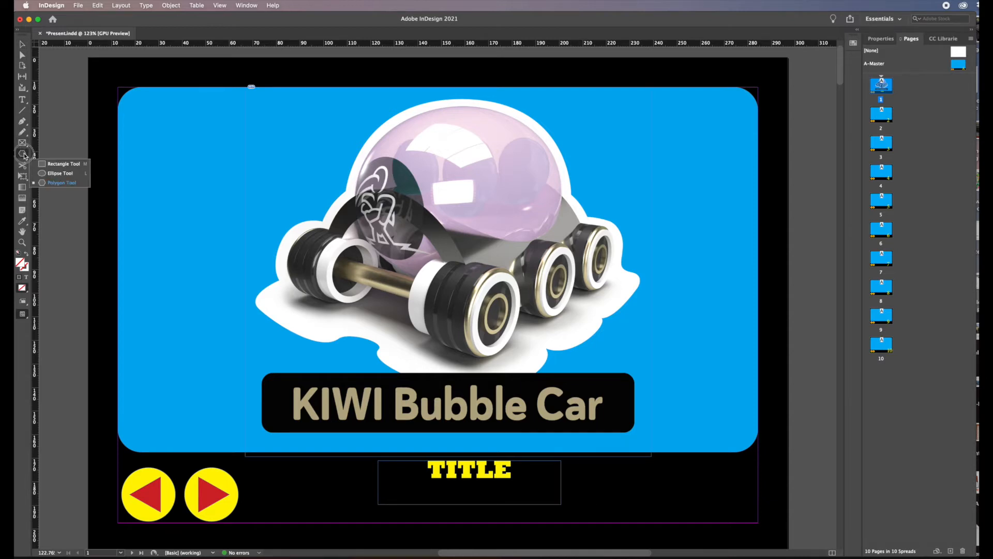
left_click(50, 176)
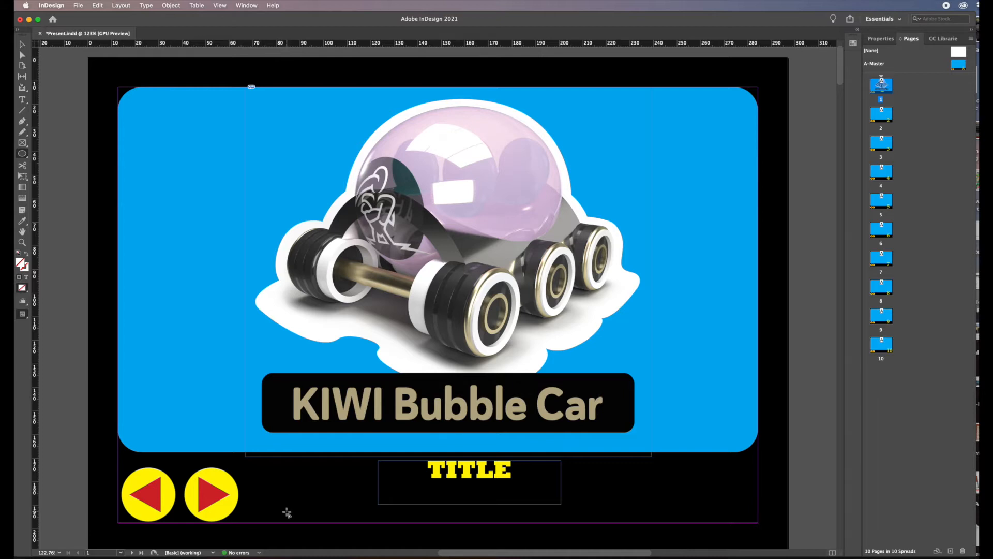
left_click_drag(295, 495, 237, 466)
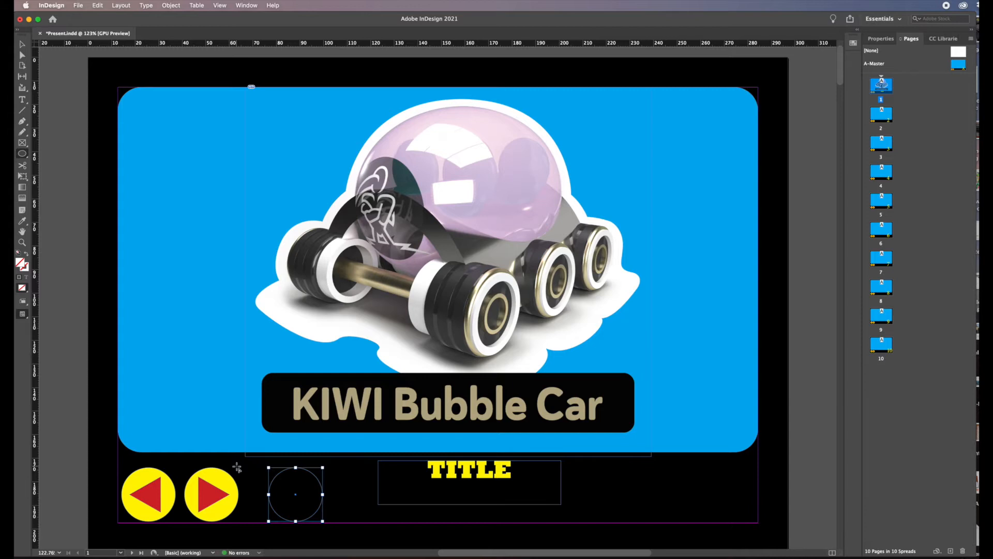
left_click(882, 38)
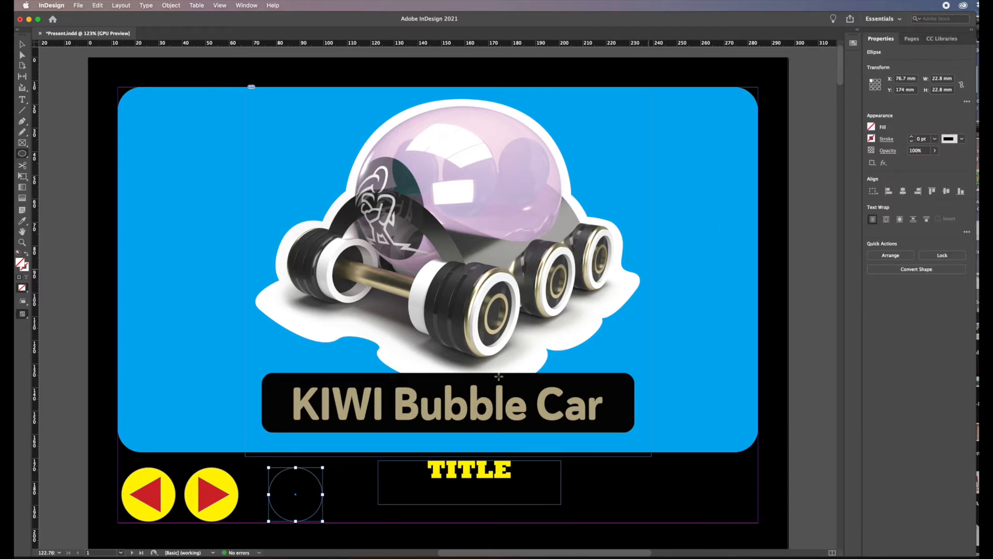
left_click(871, 127)
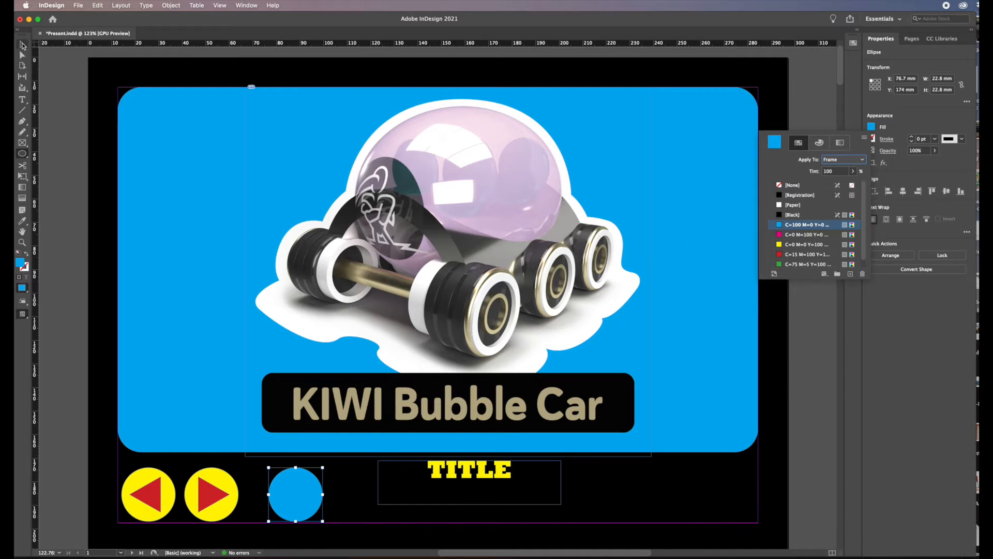
left_click(56, 130)
key("Escape")
Start a triangle with the Polygon tool beside the title frame, try splitting it into a 3 by 3 grid, and return to one shape.
left_click_drag(24, 156, 44, 184)
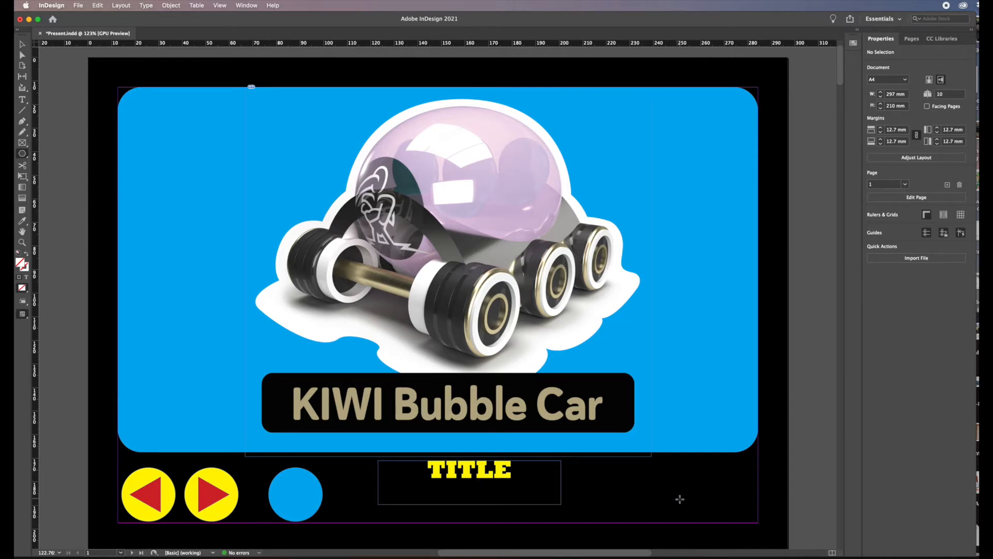
left_click_drag(679, 492, 630, 469)
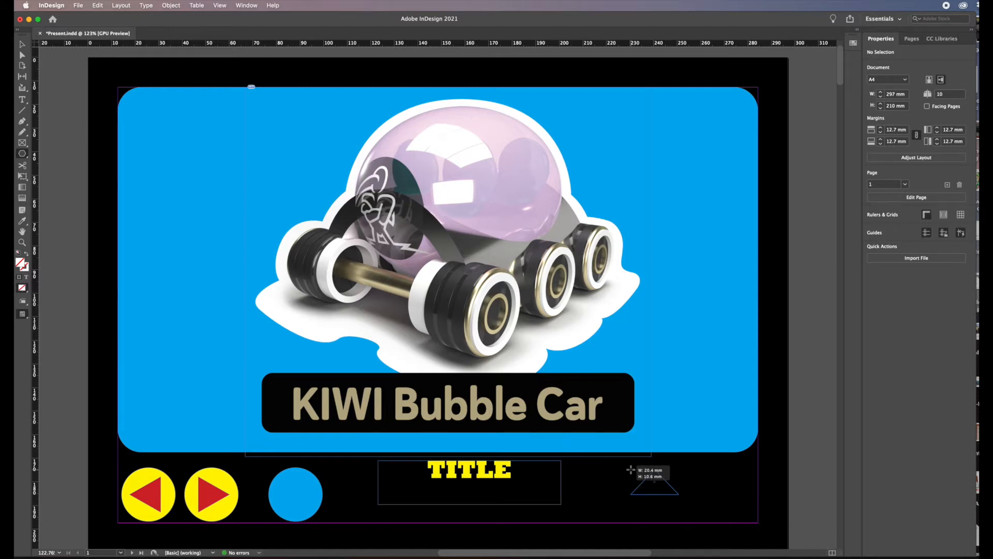
key("Right")
left_click_drag(632, 471, 625, 472)
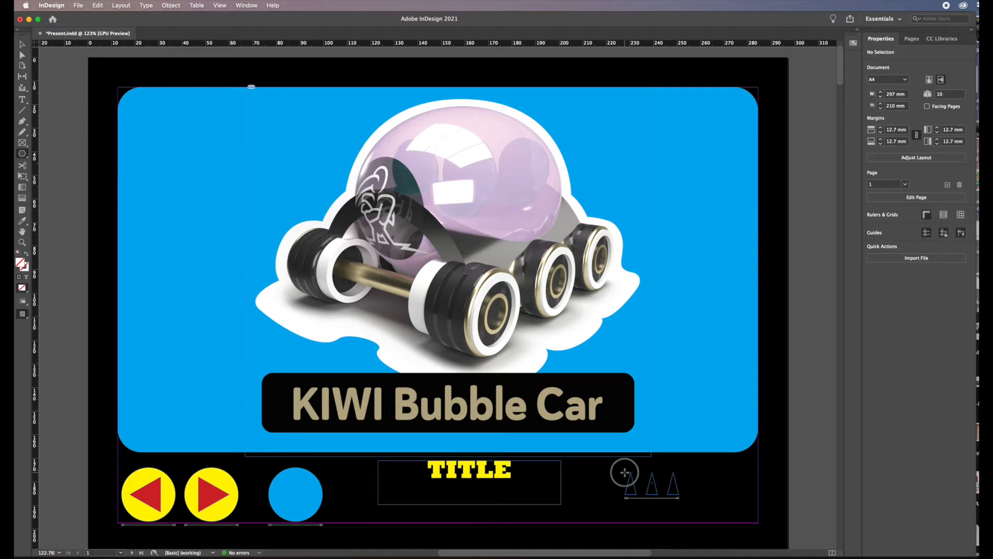
left_click_drag(625, 472, 625, 450)
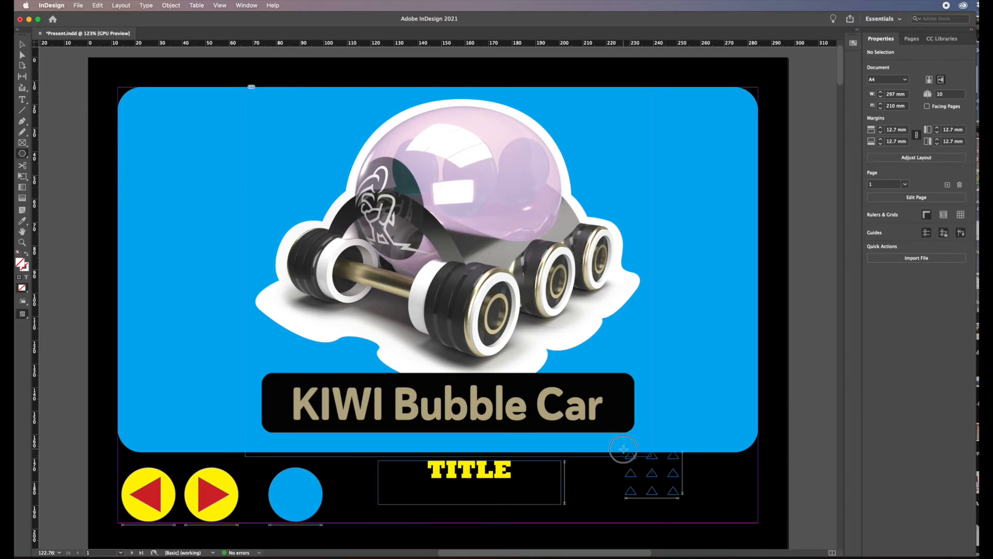
mouse_move(623, 449)
left_mouse_down()
mouse_move(650, 448)
mouse_move(625, 452)
mouse_move(625, 442)
mouse_move(629, 452)
left_mouse_up()
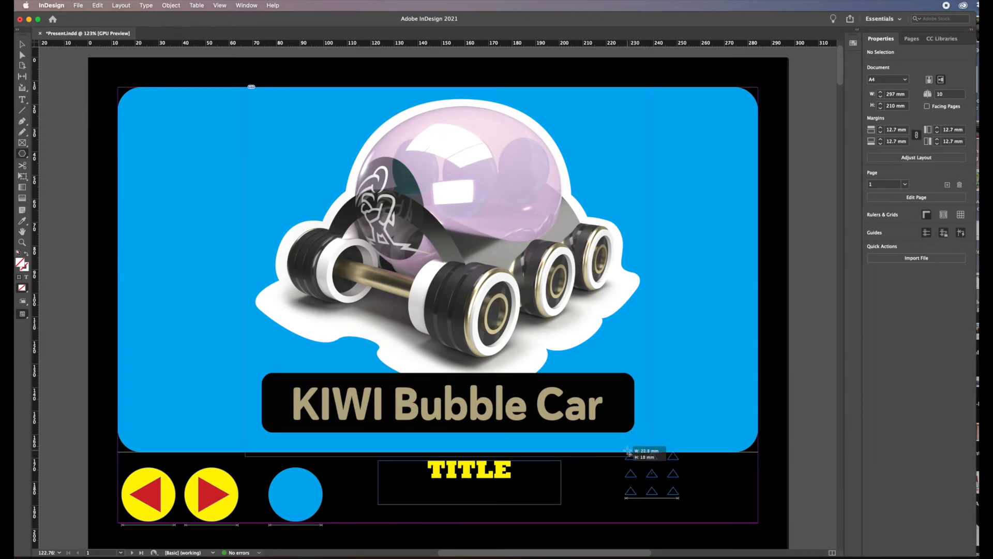
key("Left")
key("Left")
key("Down")
key("Down")
left_click_drag(629, 452, 622, 467)
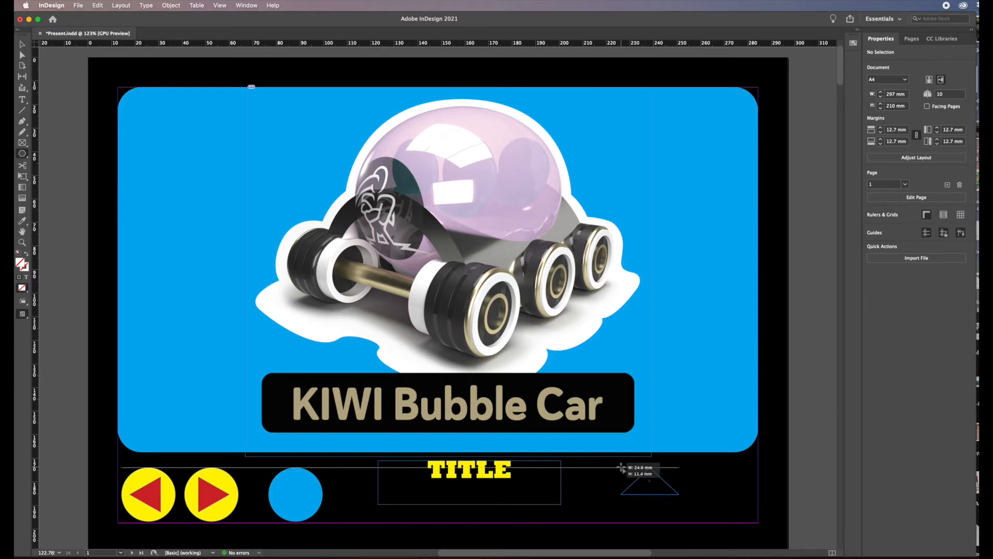
Try turning the triangle being drawn into a many-pointed star by raising its star inset and number of sides.
key("Right")
key("Right")
key("Right")
key("Up")
key("Up")
key("Right")
mouse_move(621, 468)
left_mouse_down()
mouse_move(623, 445)
mouse_move(626, 455)
left_mouse_up()
key("Down")
key("Down")
key("Down")
key("Down")
key("Down")
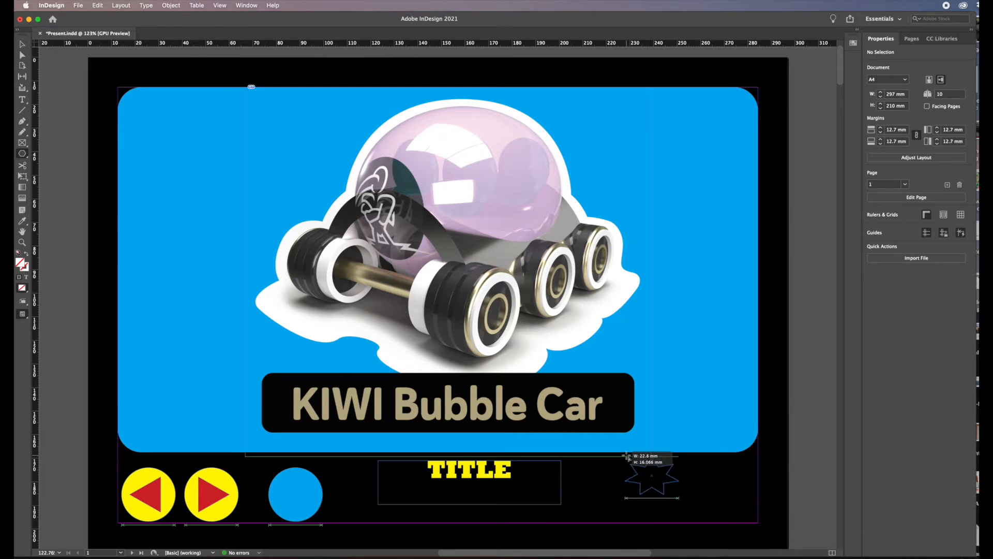
left_click_drag(626, 456, 624, 444)
key("Left")
key("Left")
key("Left")
key("Left")
key("Up")
key("Up")
key("Up")
key("Up")
key("Up")
key("Up")
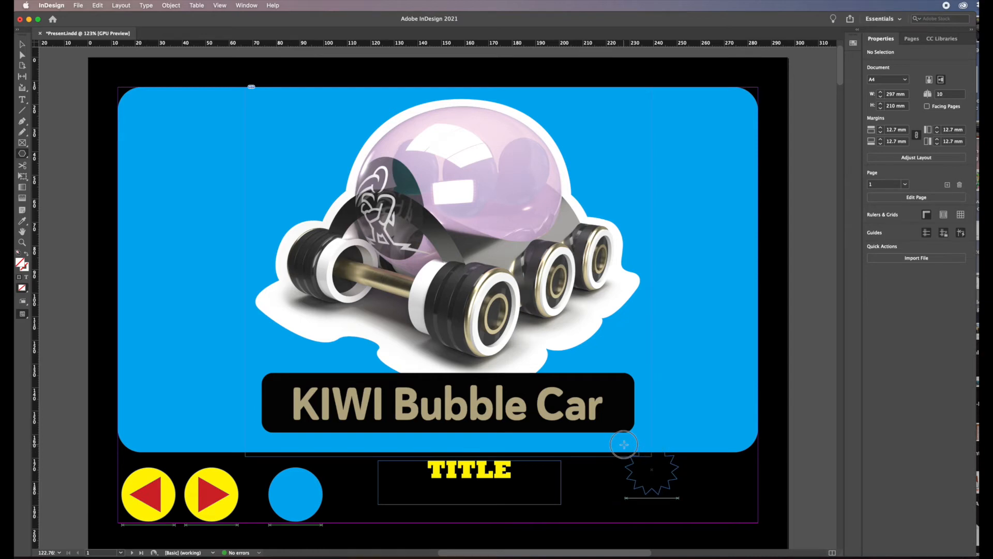
Reduce the star being drawn back to three points.
key("Right")
left_click_drag(627, 445, 623, 458)
key("Right")
key("Left")
key("Left")
key("Down")
key("Down")
key("Down")
key("Down")
key("Down")
key("Down")
key("Down")
key("Down")
key("Down")
key("Down")
key("Down")
key("Down")
key("Down")
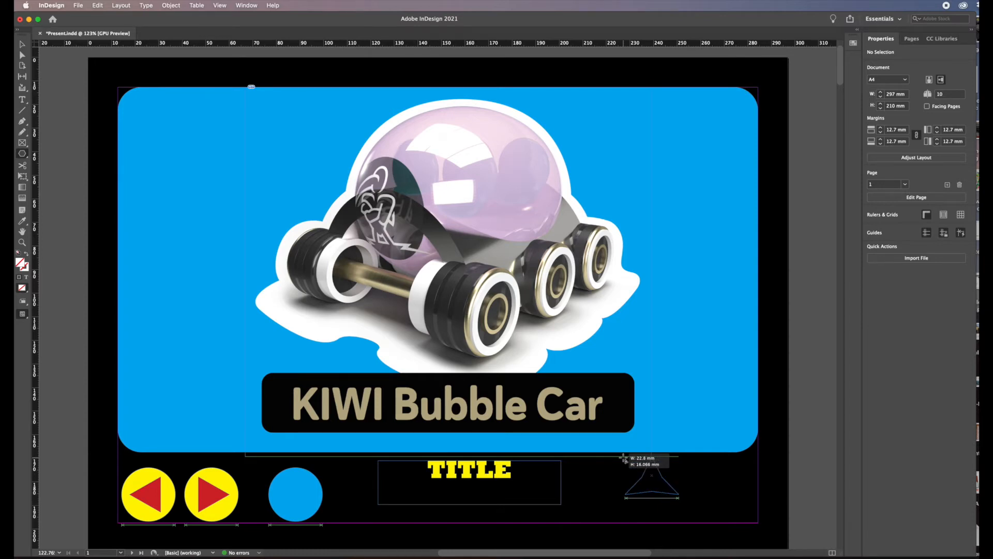
Remove the star inset to finish a plain triangle about 22.8 by 16.1 mm and fill it with the red swatch.
key("Left")
key("Left")
left_click_drag(624, 458, 627, 458)
key("Left")
key("Left")
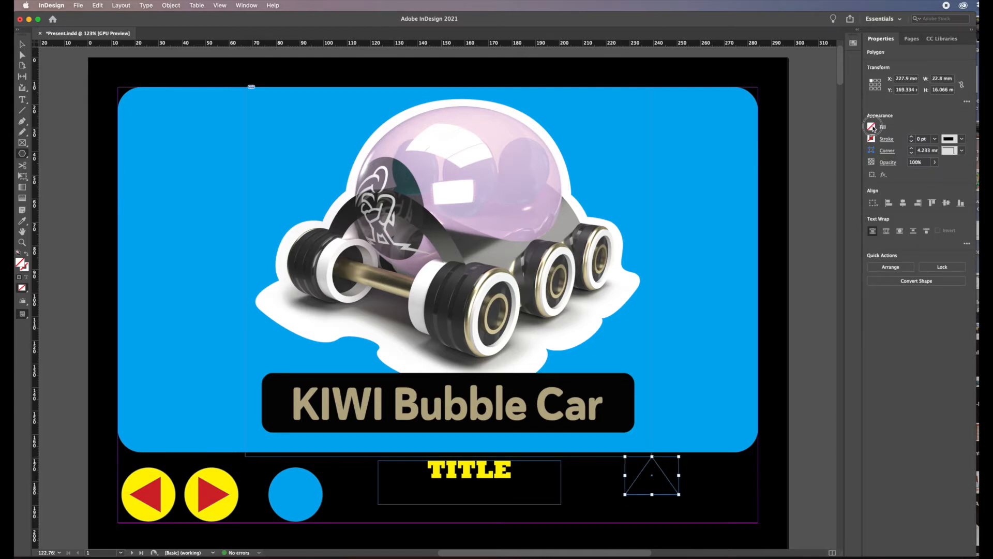
left_click(873, 127)
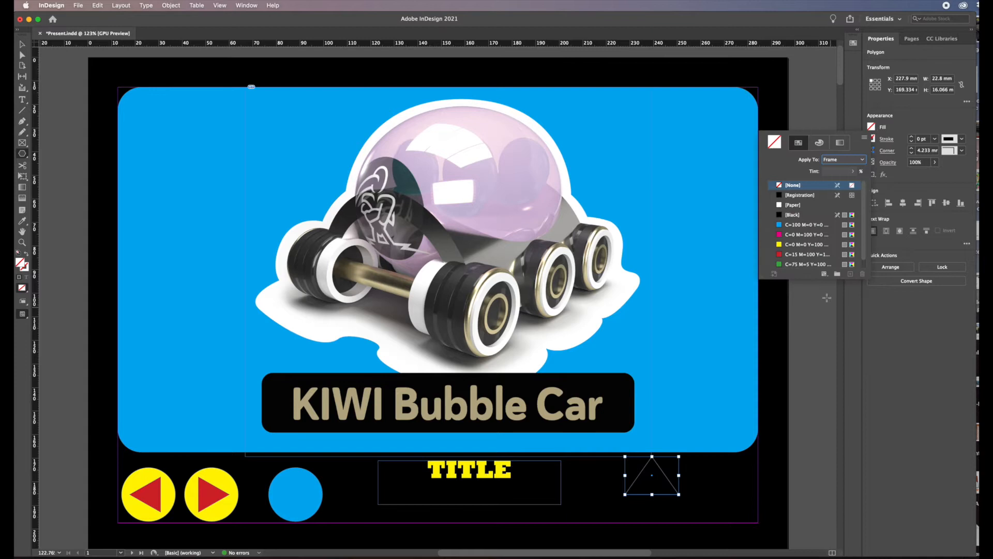
left_click(780, 254)
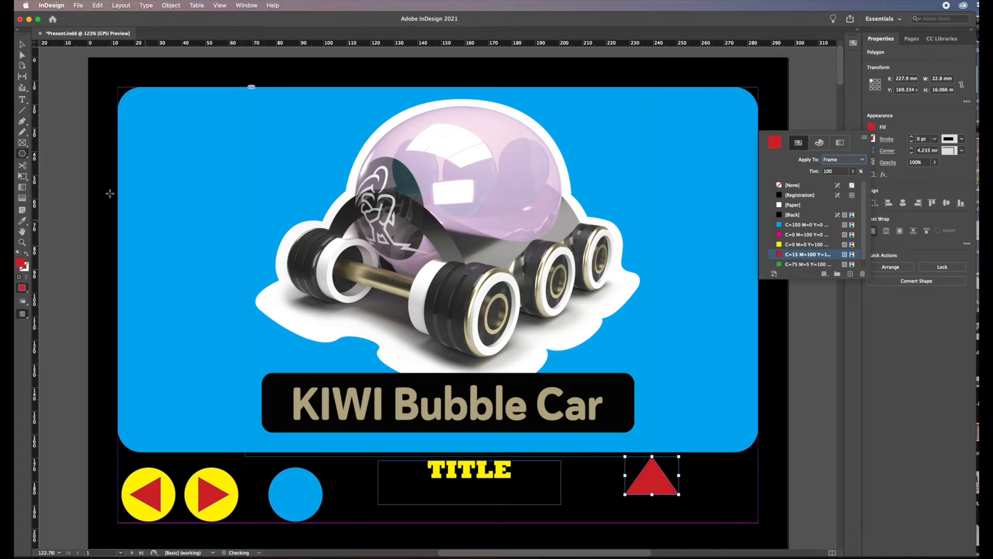
Move the red triangle onto the blue circle and rotate it 90 degrees clockwise so it points right.
left_click(21, 46)
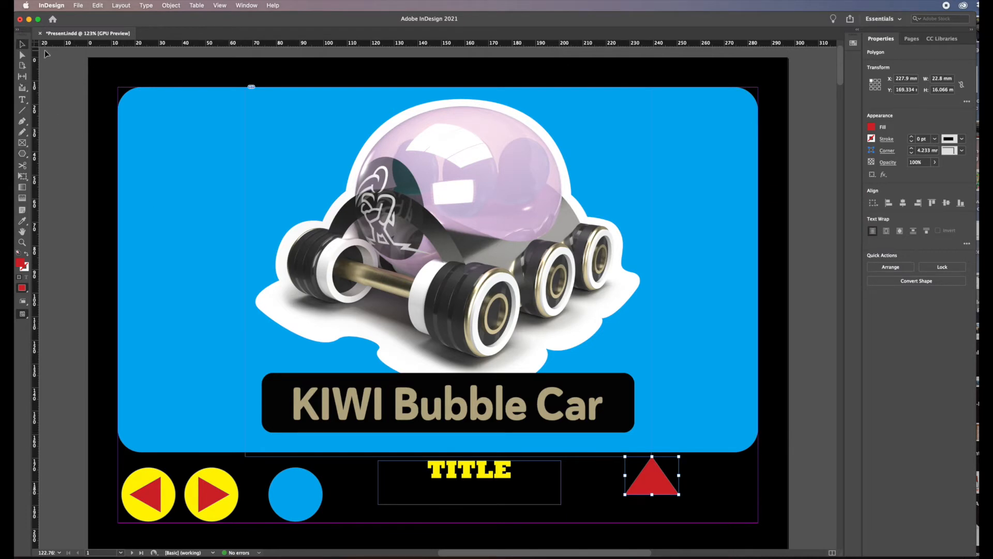
left_click_drag(655, 486, 293, 501)
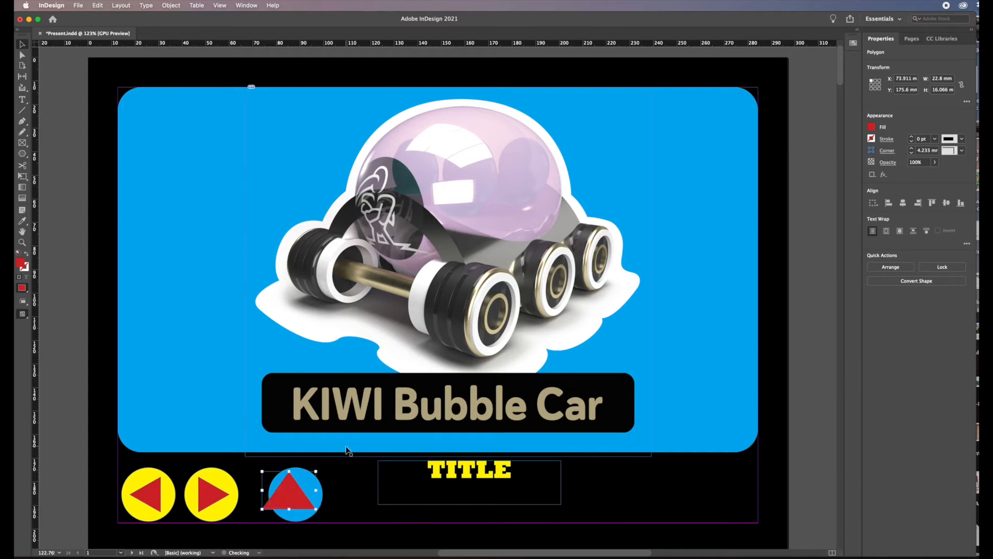
left_click_drag(316, 470, 328, 514)
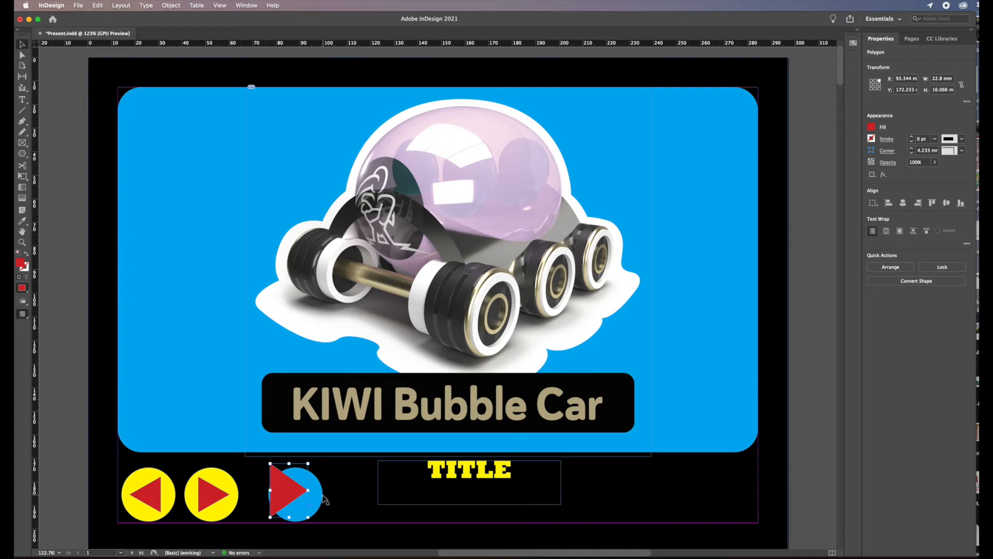
Delete the blue circle and the red triangle beside the existing arrow buttons.
left_click(338, 492)
left_click(316, 502)
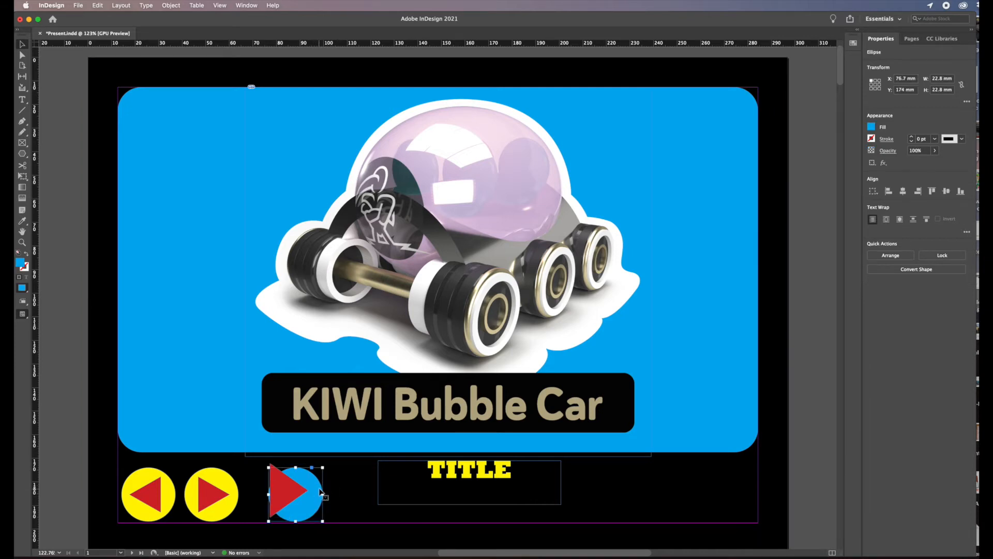
key("Delete")
left_click(306, 496)
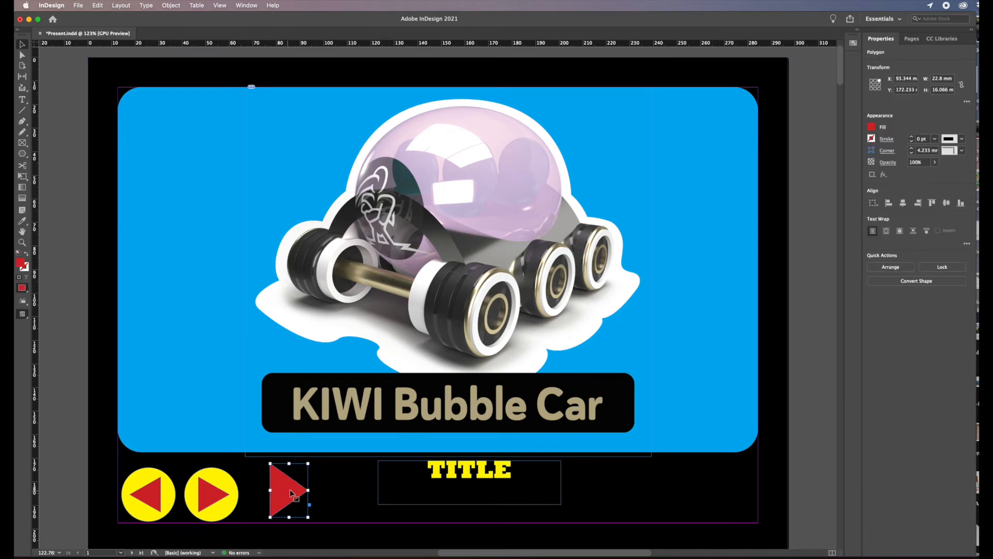
key("Delete")
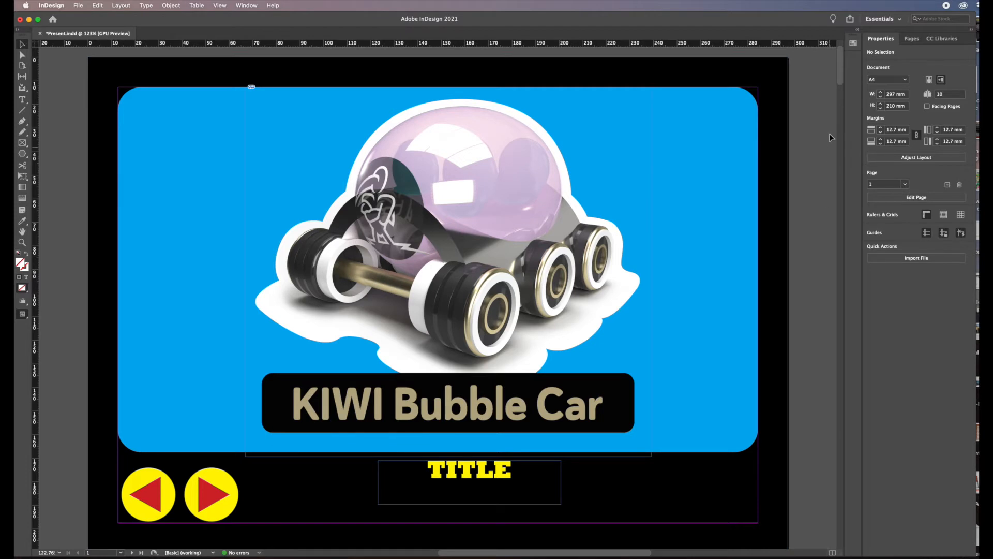
Start a new Adobe PDF export preset and set its color image downsampling to 200 pixels per inch.
left_click_drag(840, 76, 801, 77)
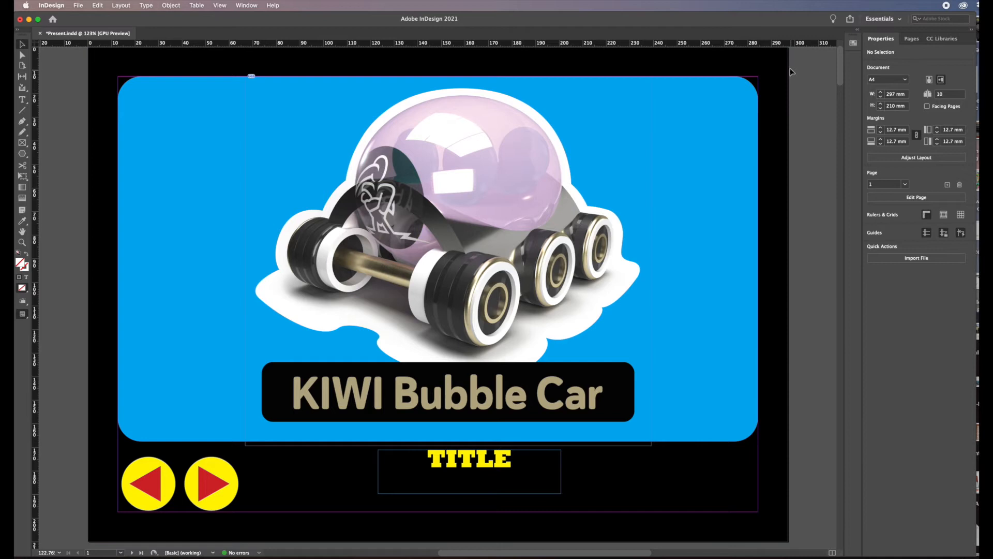
left_click(78, 7)
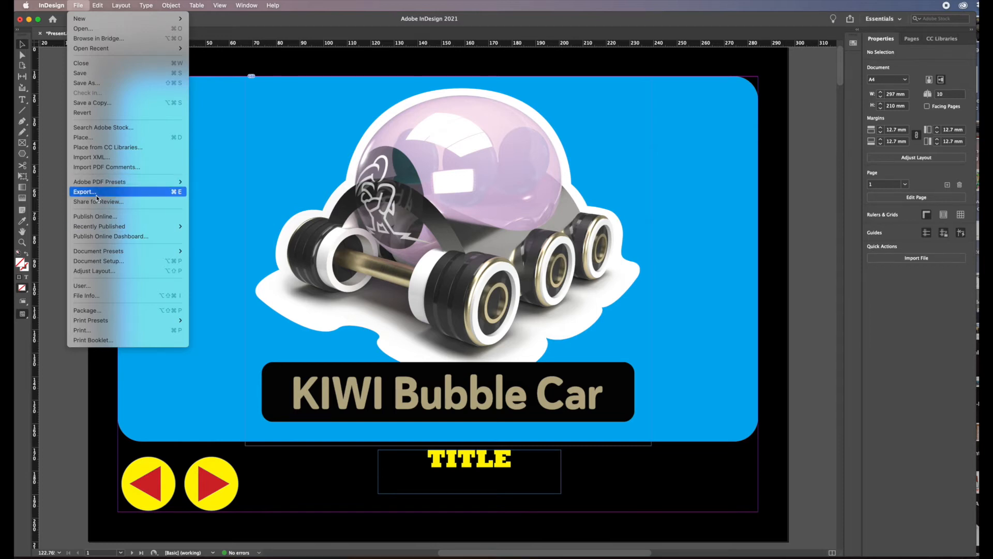
mouse_move(94, 179)
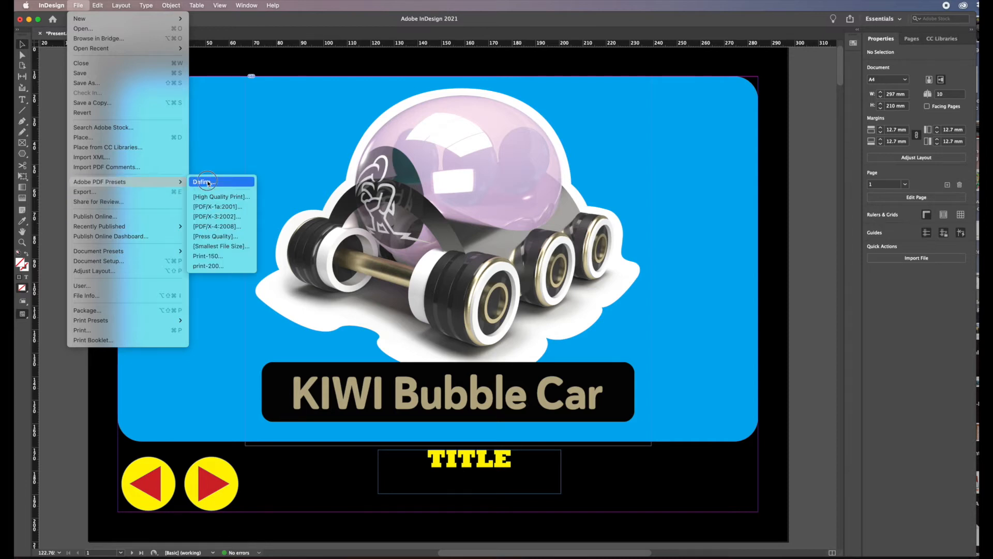
left_click(208, 183)
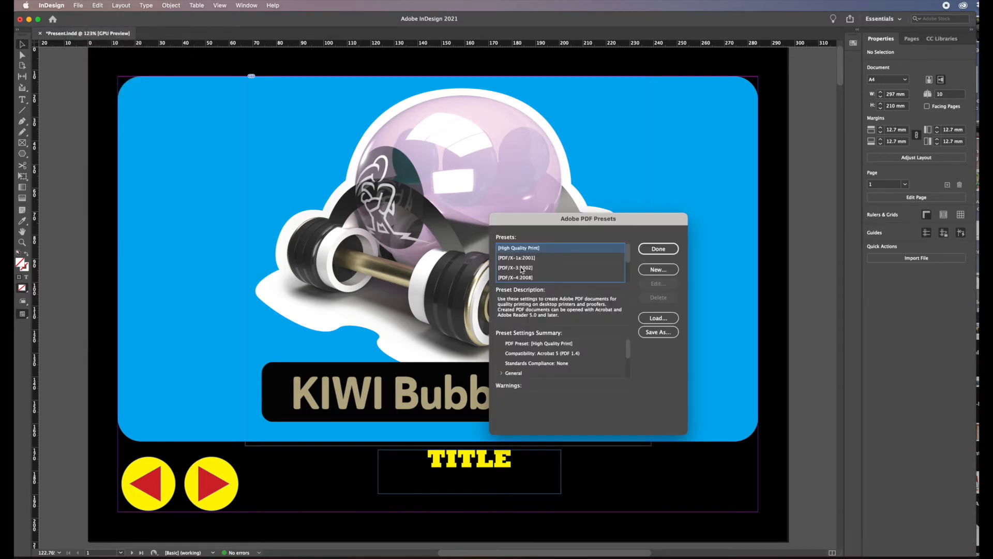
mouse_move(629, 259)
left_mouse_down()
mouse_move(630, 278)
mouse_move(625, 250)
left_mouse_up()
left_click(661, 270)
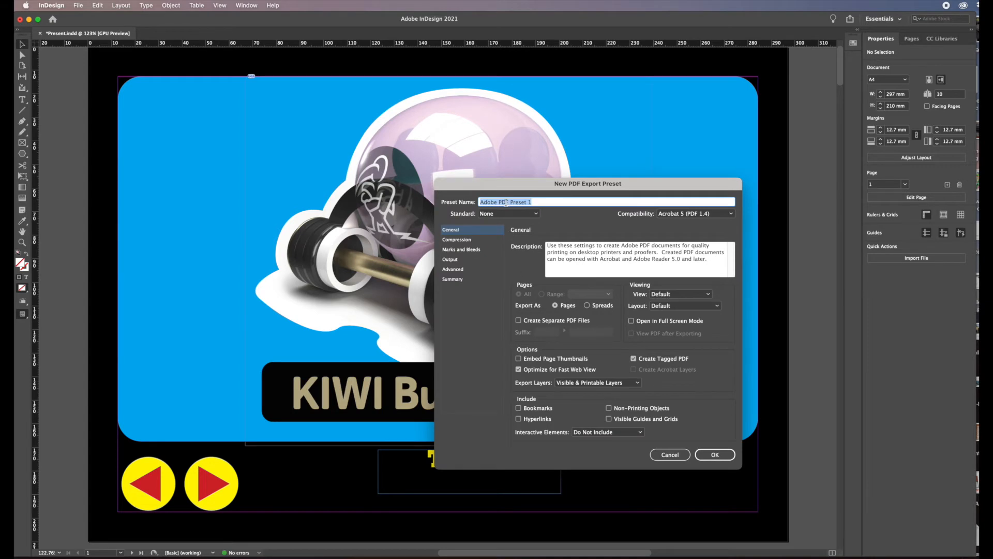
left_click(462, 240)
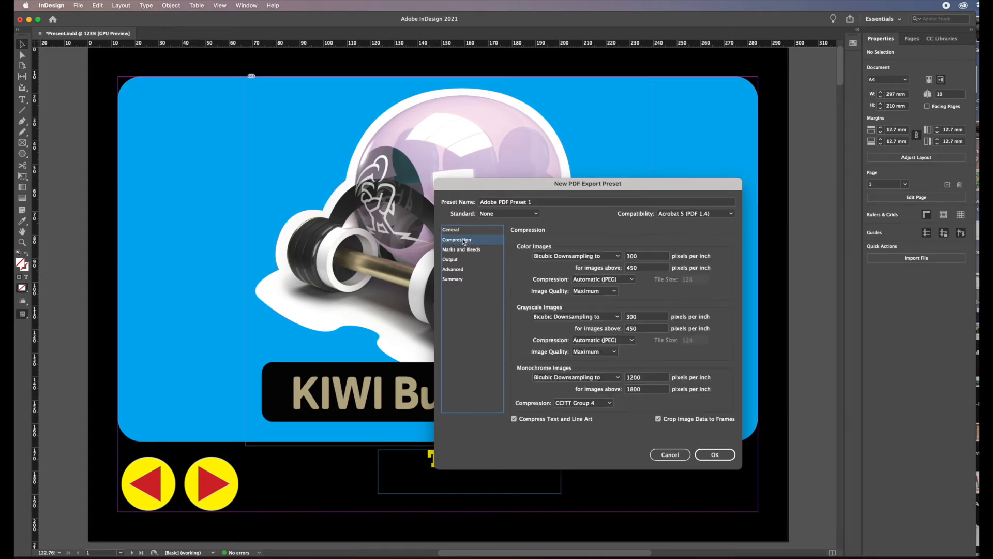
double_click(640, 257)
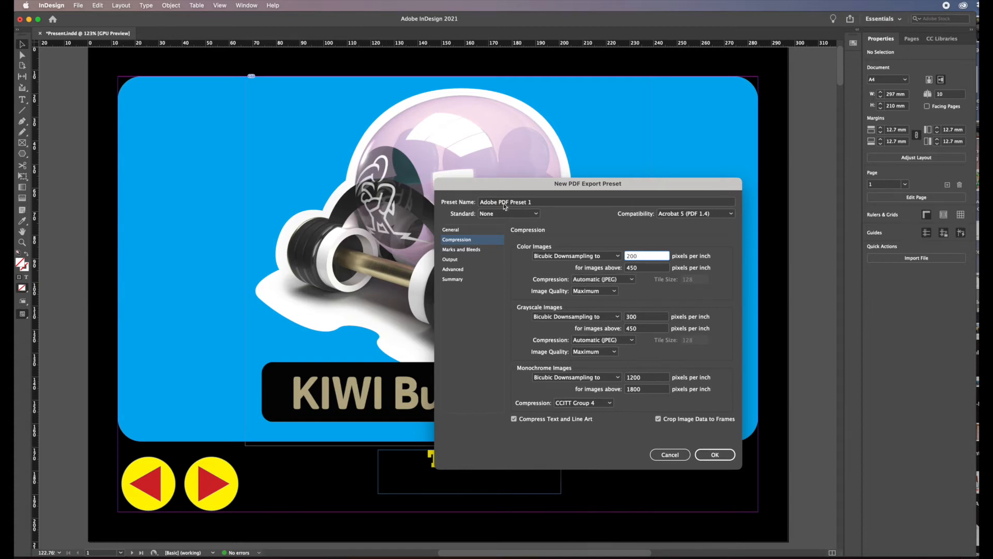
Name the export preset "Present today", keep its standard at None, and save it to the PDF presets.
left_click(533, 203)
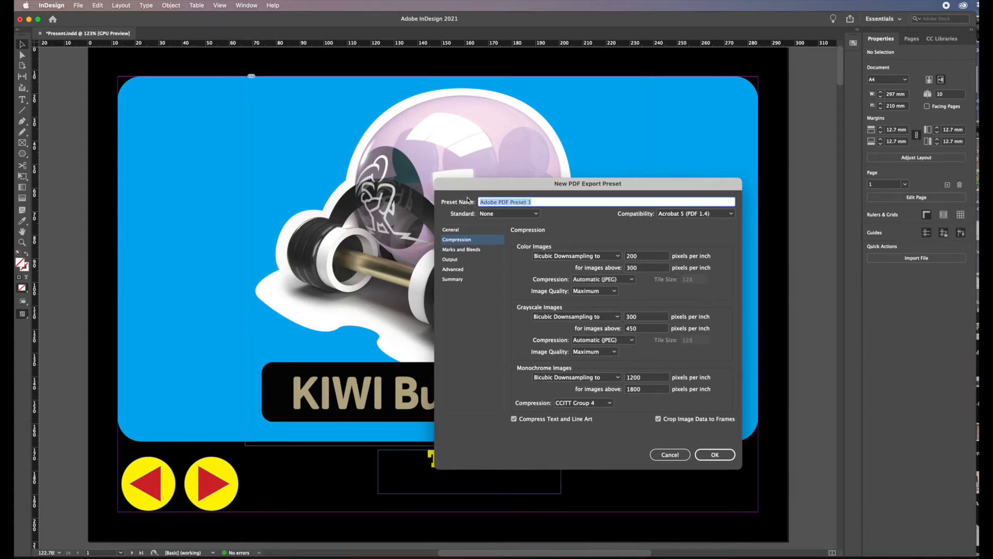
type("Present")
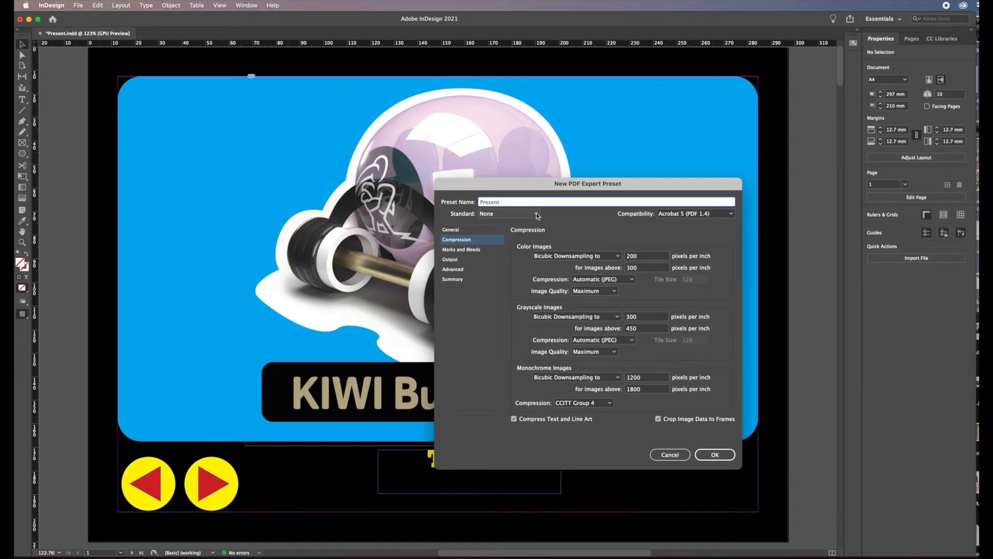
left_click(537, 215)
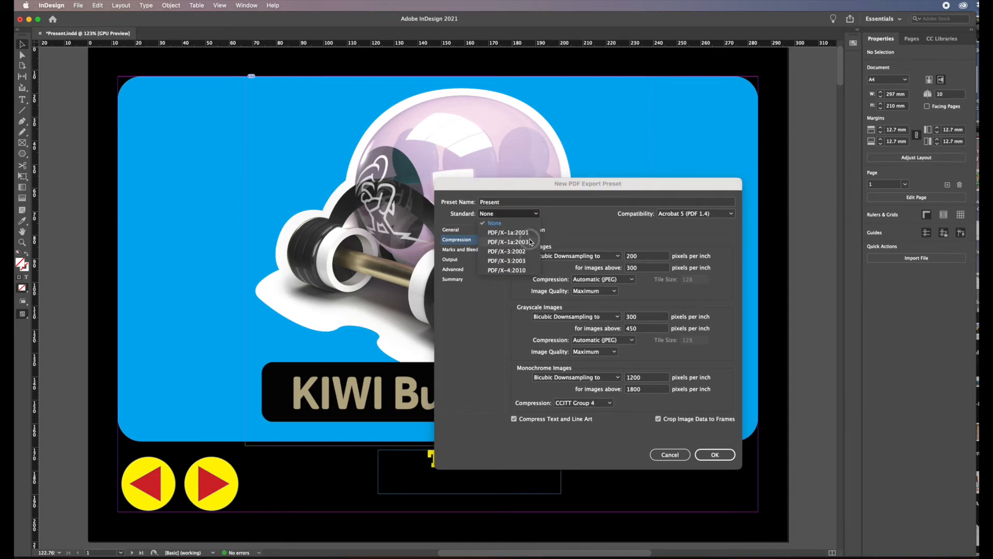
left_click(568, 222)
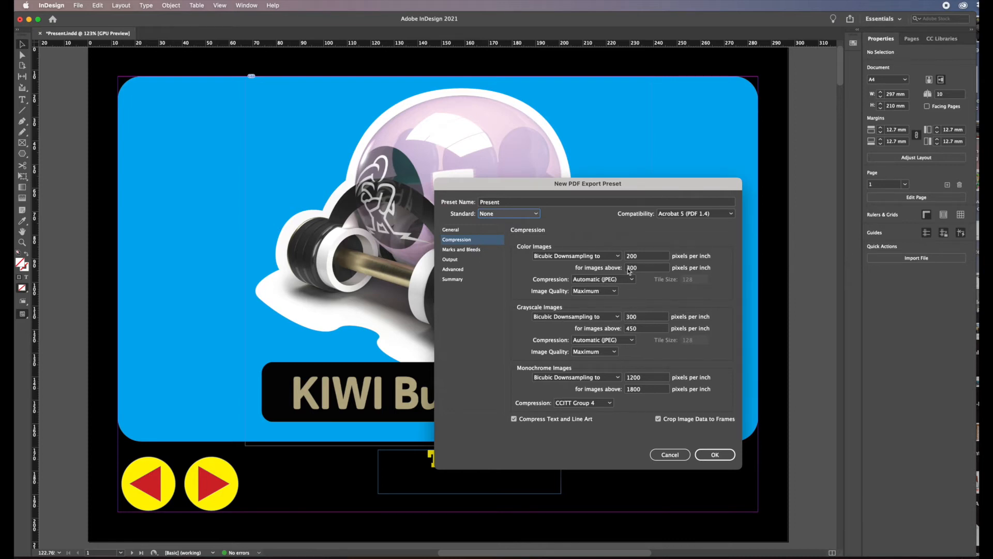
left_click(507, 204)
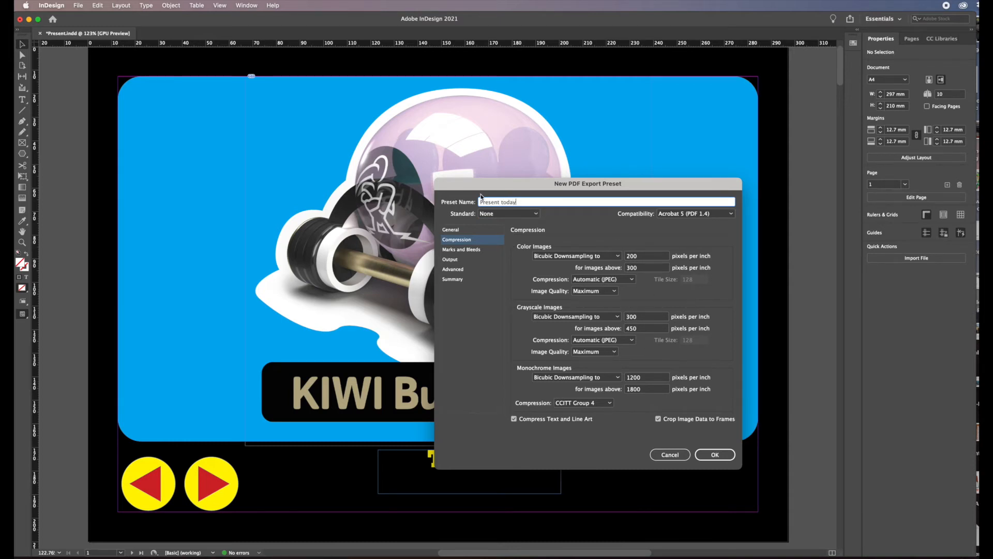
left_click(700, 456)
left_click(715, 455)
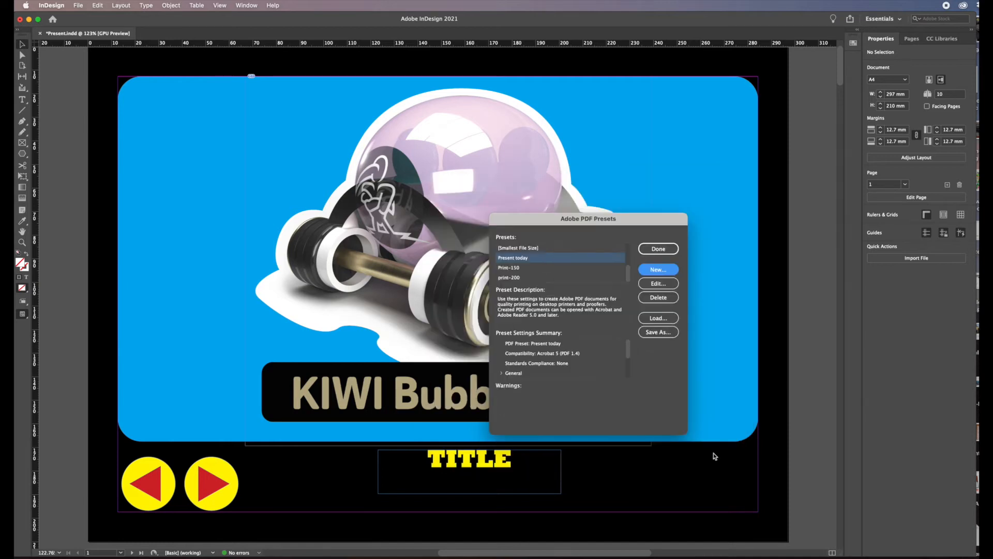
left_click(660, 250)
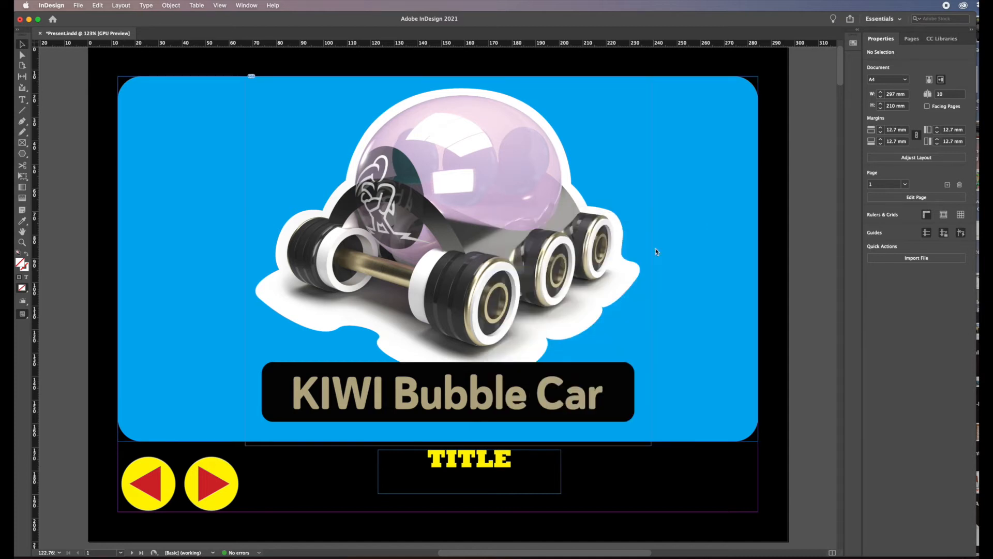
Export the document with the "Present today" PDF preset as a file named "Present today" in the kiwi car images folder.
left_click(78, 5)
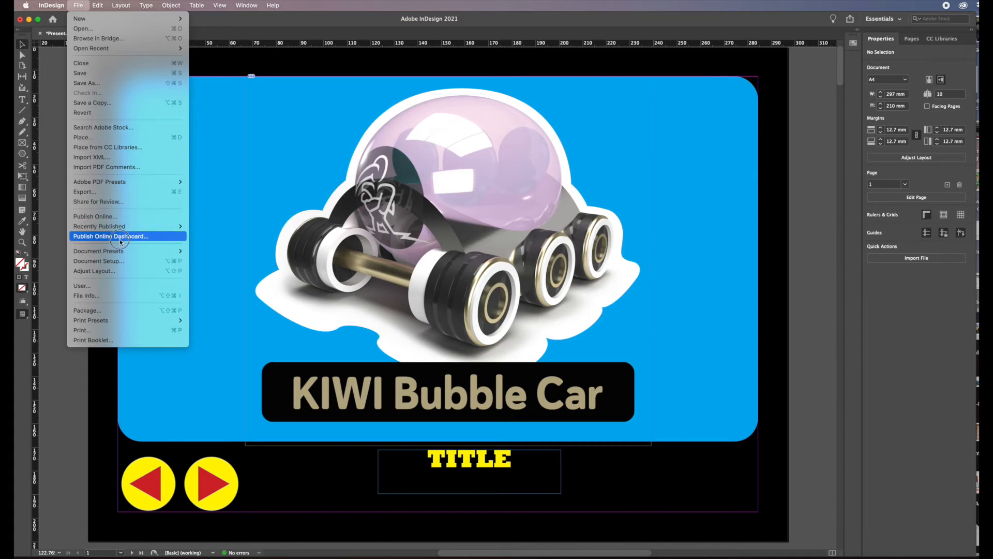
mouse_move(130, 182)
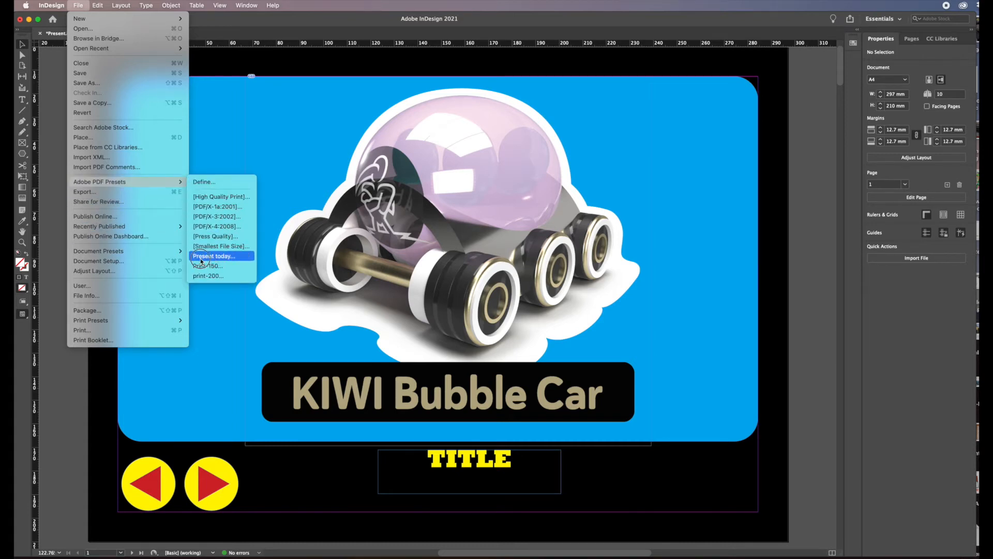
left_click(219, 258)
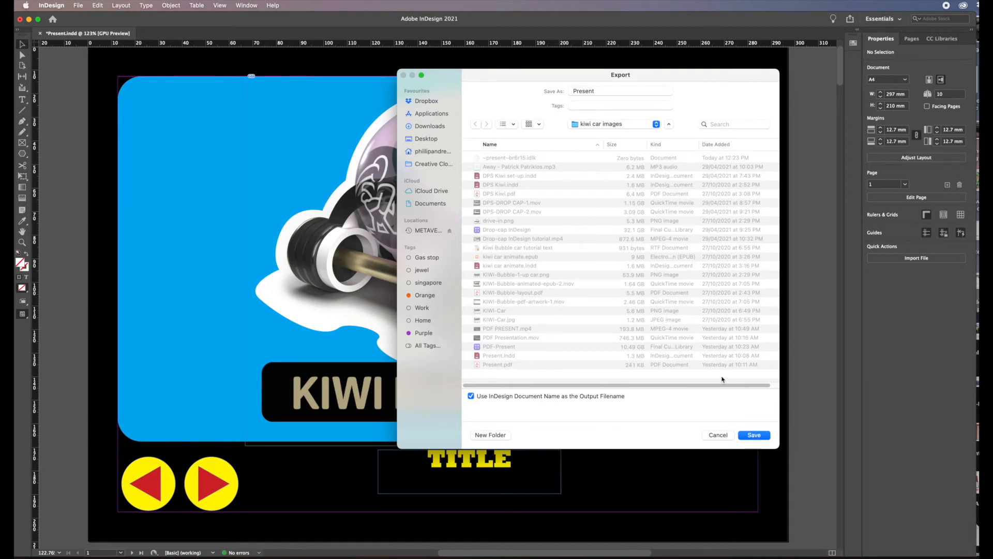
left_click(598, 91)
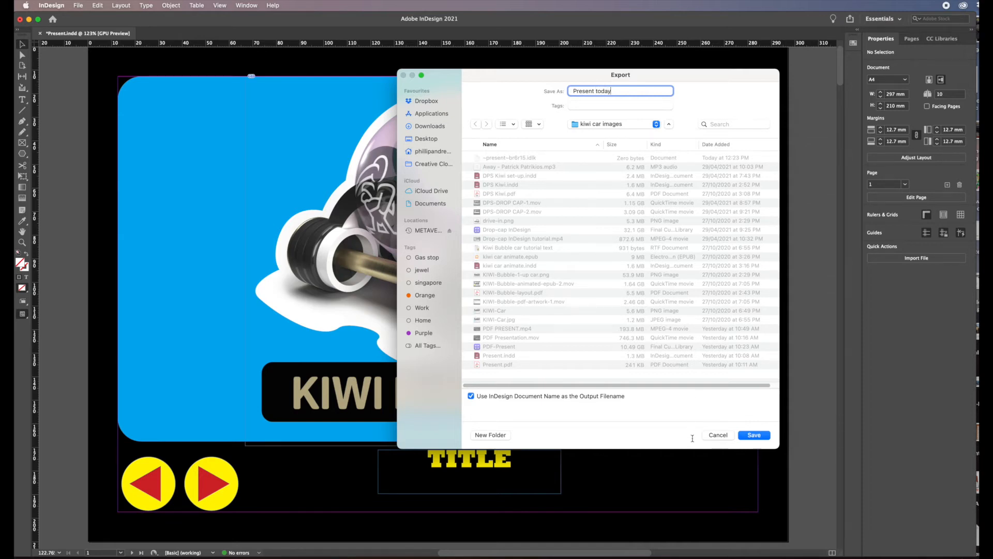
left_click(758, 436)
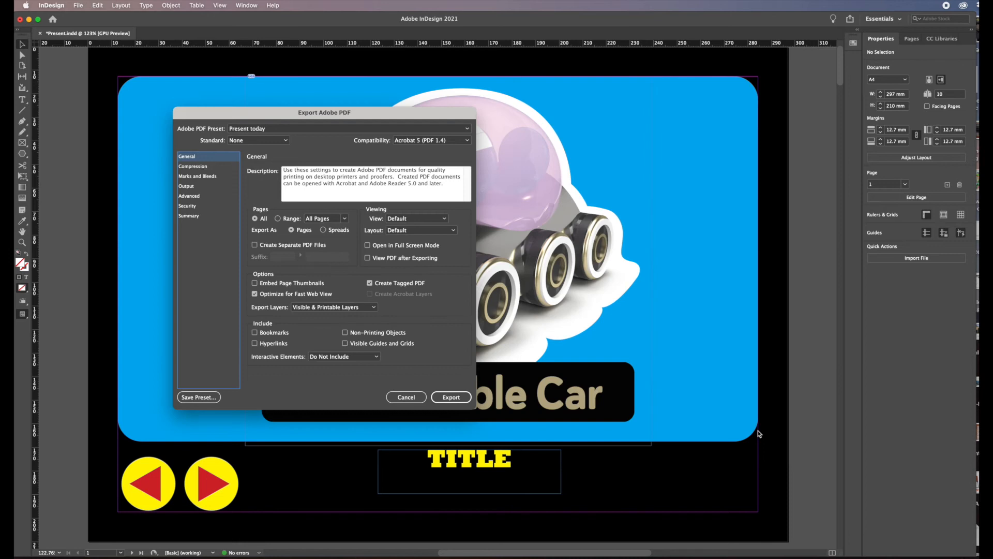
left_click(460, 400)
left_click(451, 399)
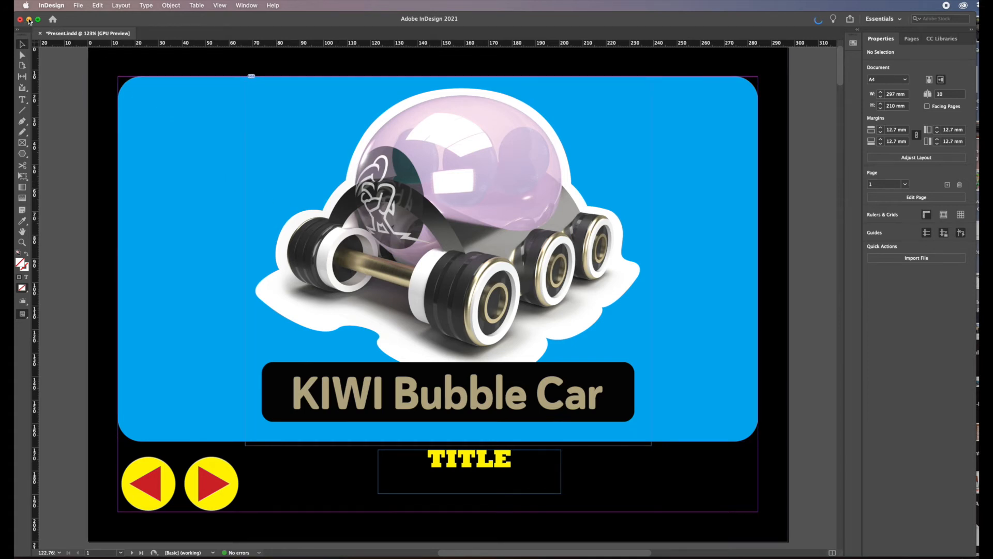
Minimize InDesign, open Present today.pdf from the Finder folder in Acrobat, and enlarge its window to fill the screen.
left_click(30, 19)
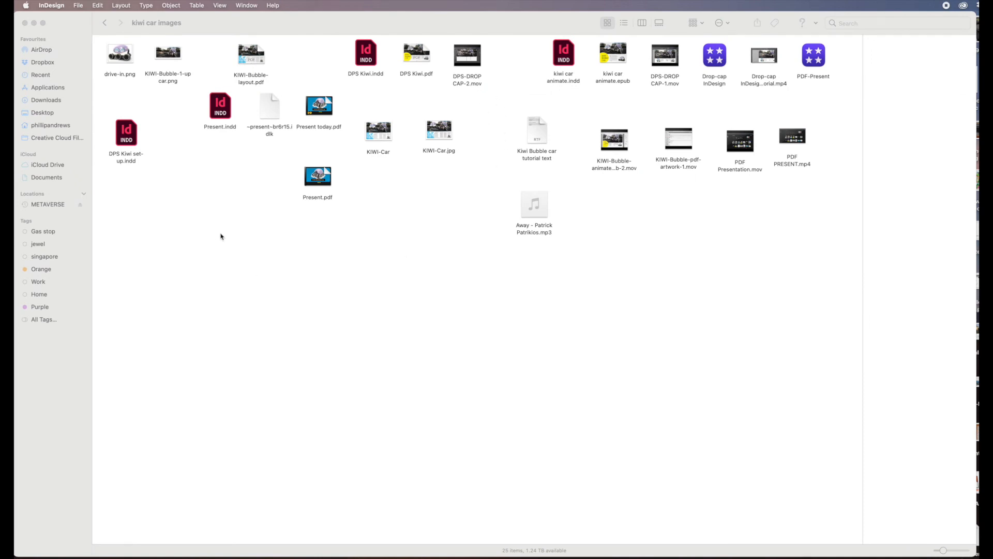
left_click(330, 107)
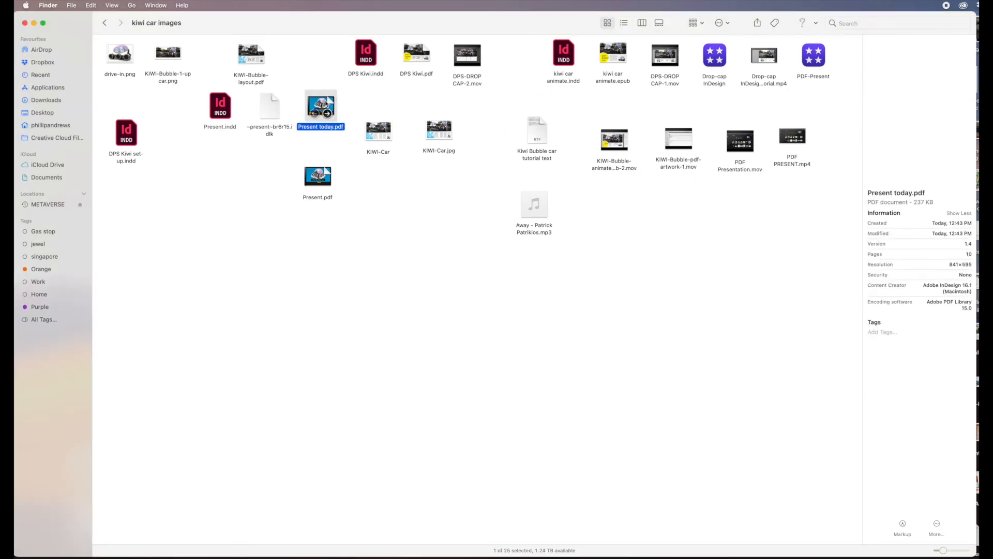
double_click(337, 130)
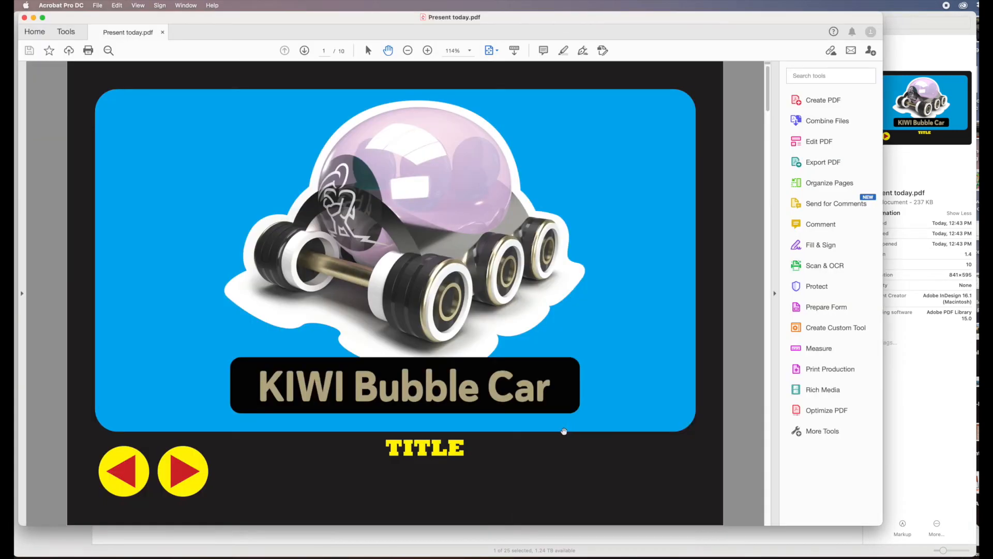
left_click_drag(883, 523, 972, 551)
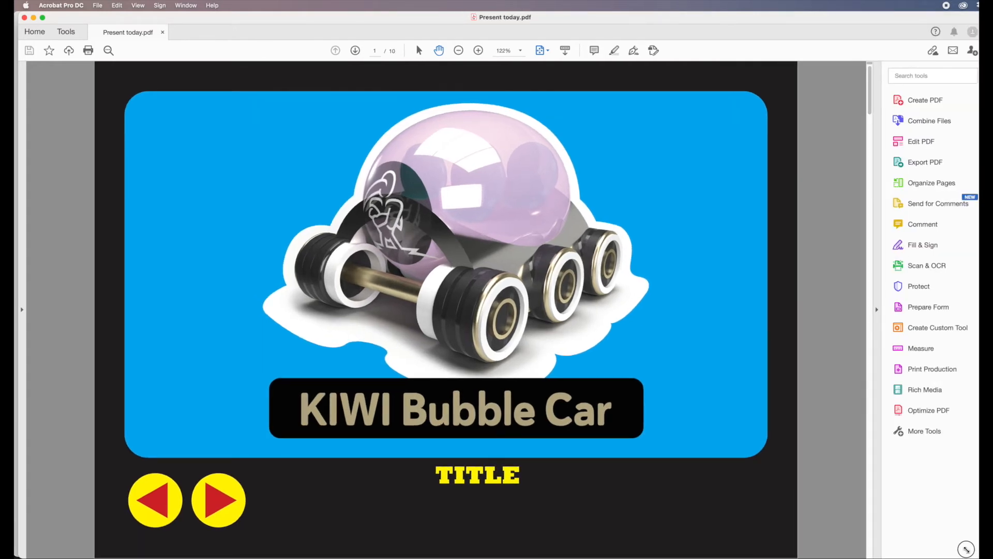
left_click_drag(966, 549, 979, 555)
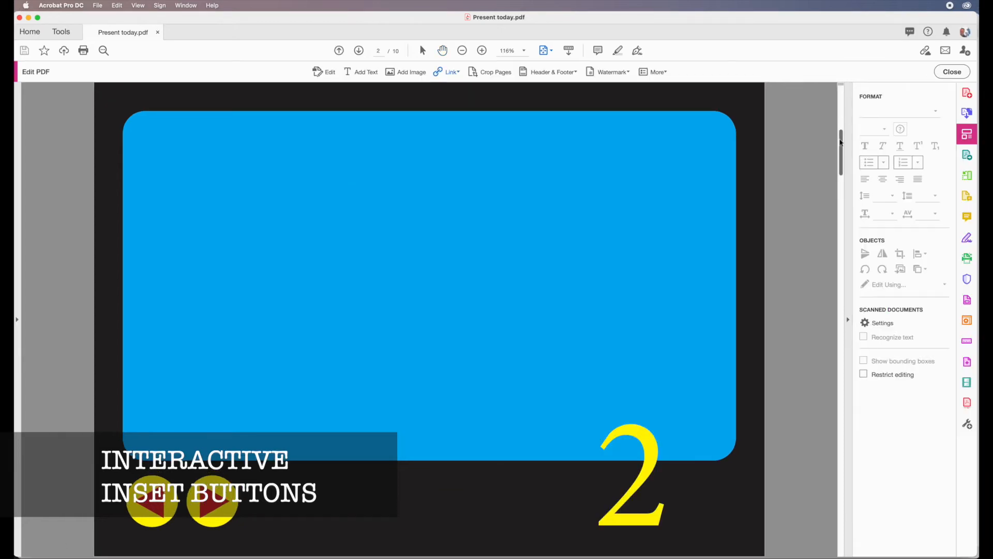
Return to page 1 of the PDF and close the Edit PDF tools.
left_click_drag(841, 155, 832, 73)
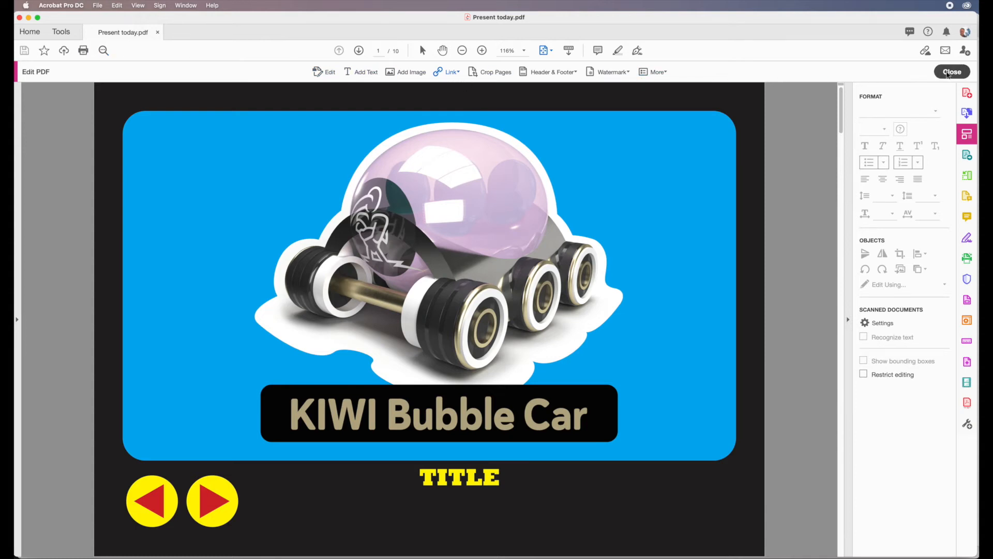
left_click(947, 72)
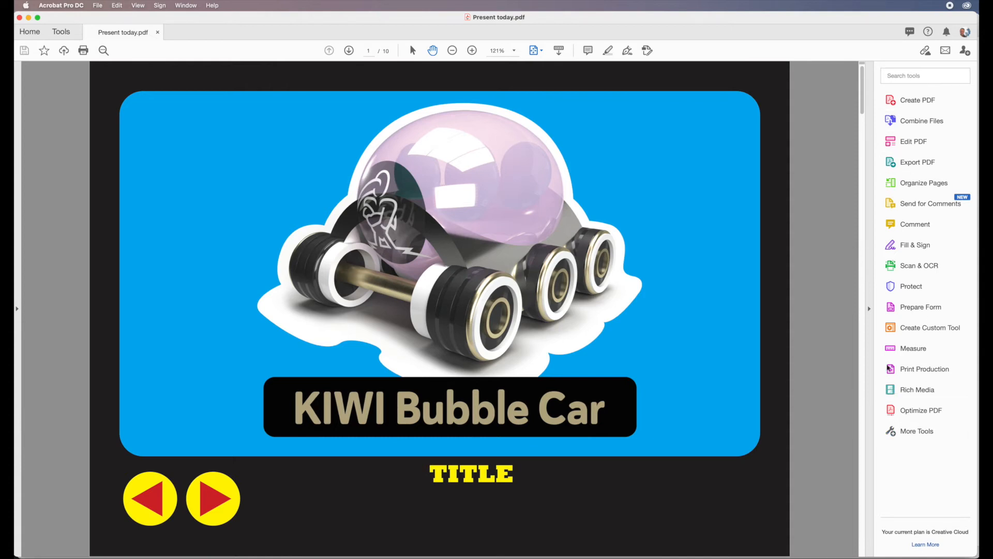
left_click(66, 32)
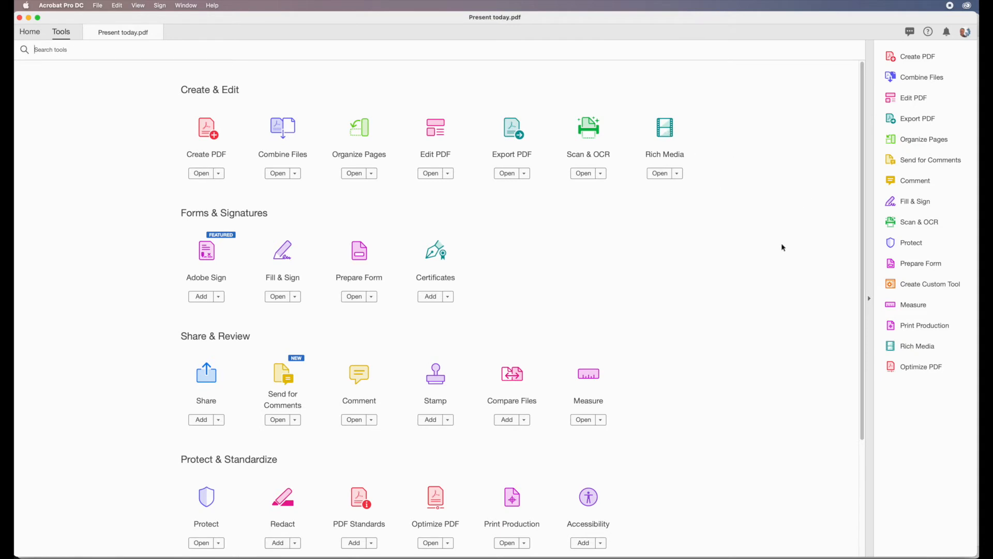
left_click_drag(905, 348, 903, 344)
left_click(902, 346)
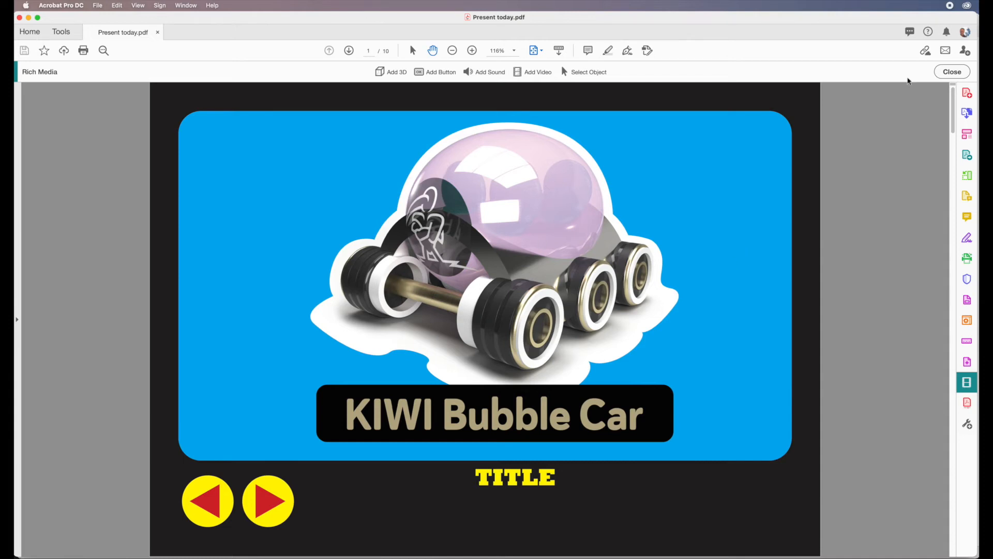
left_click(952, 72)
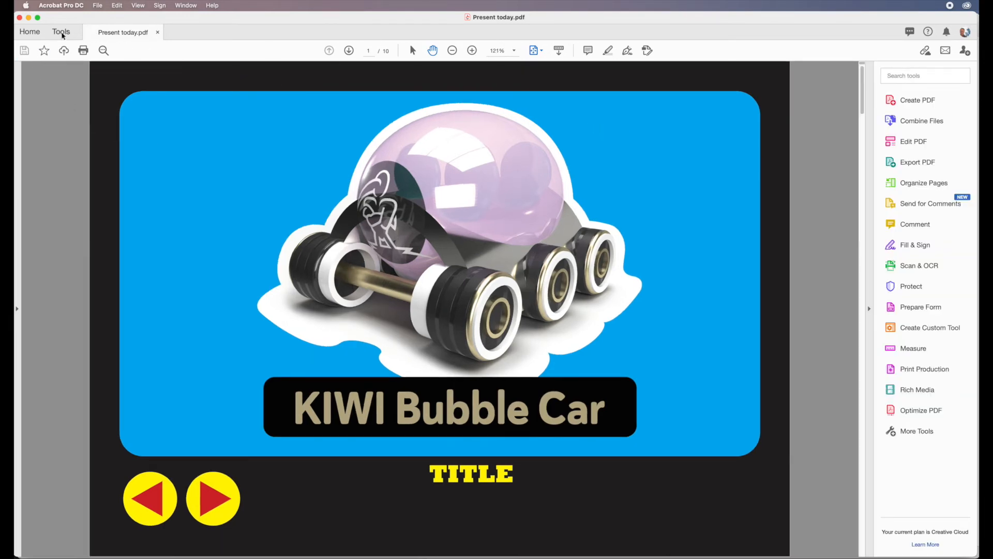
Open the Edit PDF tools and draw a document link rectangle around the forward arrow button on page 1.
left_click(62, 33)
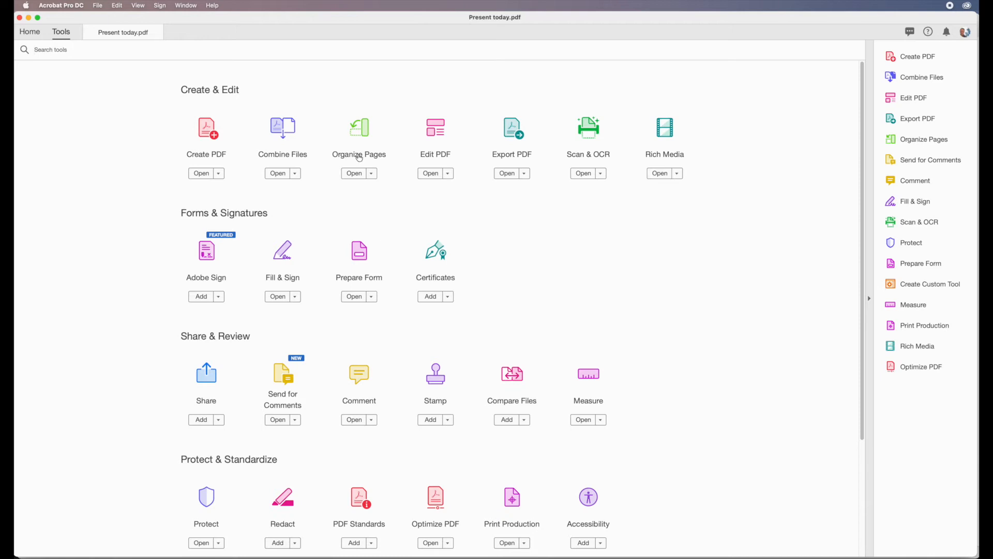
left_click(894, 99)
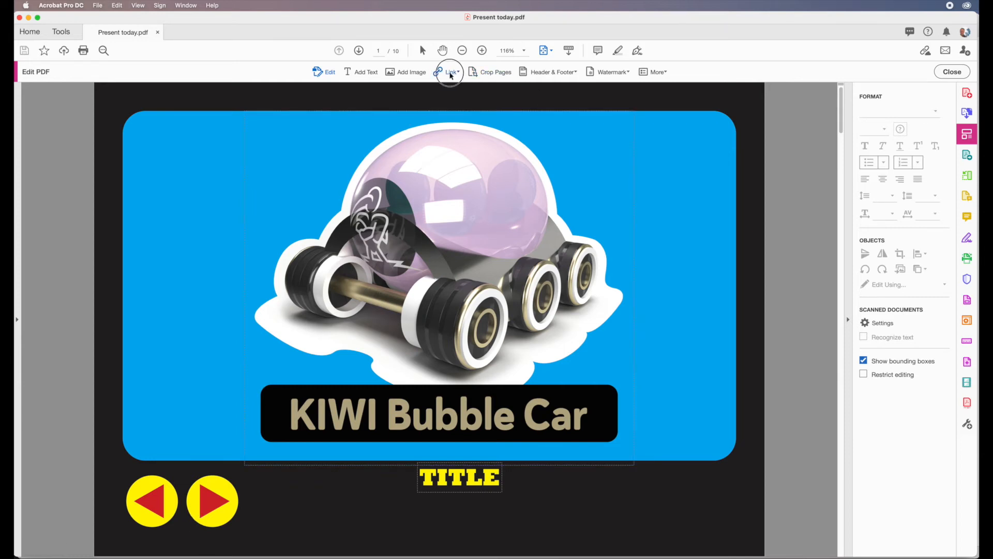
left_click(450, 74)
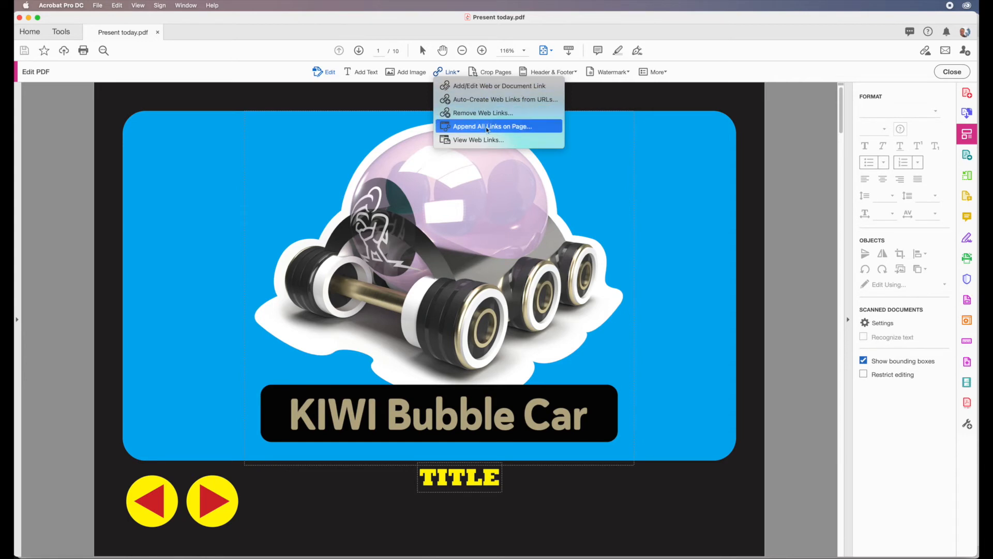
left_click(467, 87)
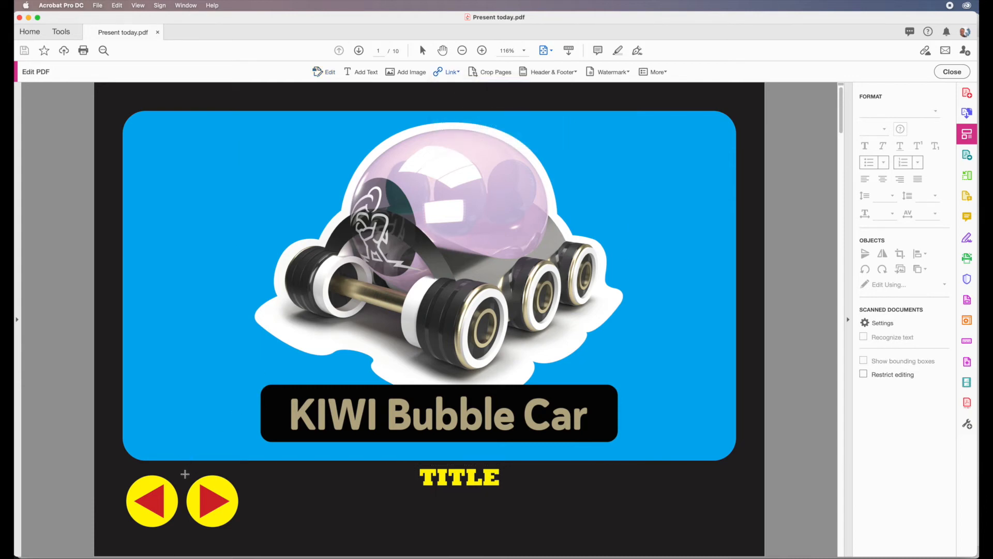
mouse_move(184, 473)
left_mouse_down()
mouse_move(197, 506)
mouse_move(257, 528)
mouse_move(243, 529)
left_mouse_up()
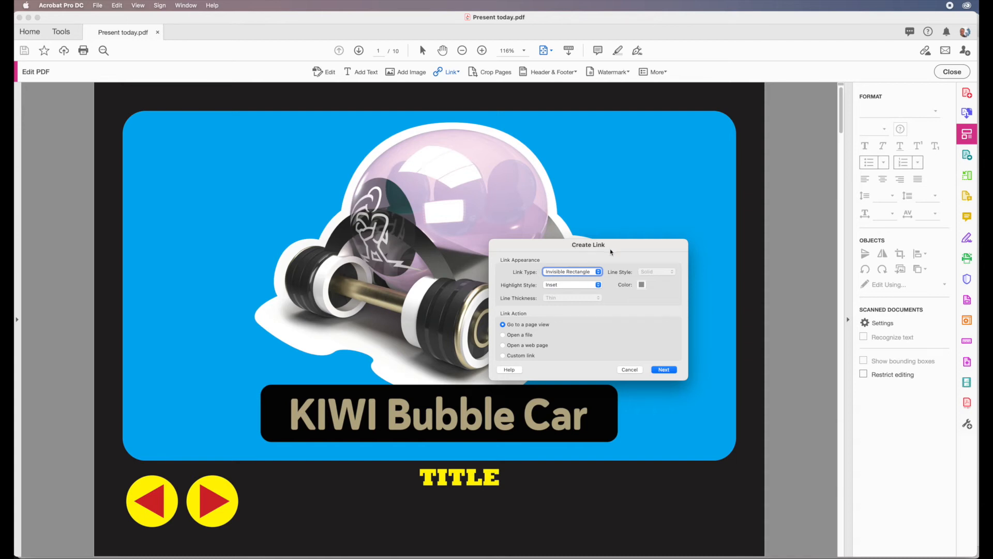
Set the link as an invisible rectangle with Inset highlight that goes to page 2, and test it with the Hand tool.
left_click(596, 285)
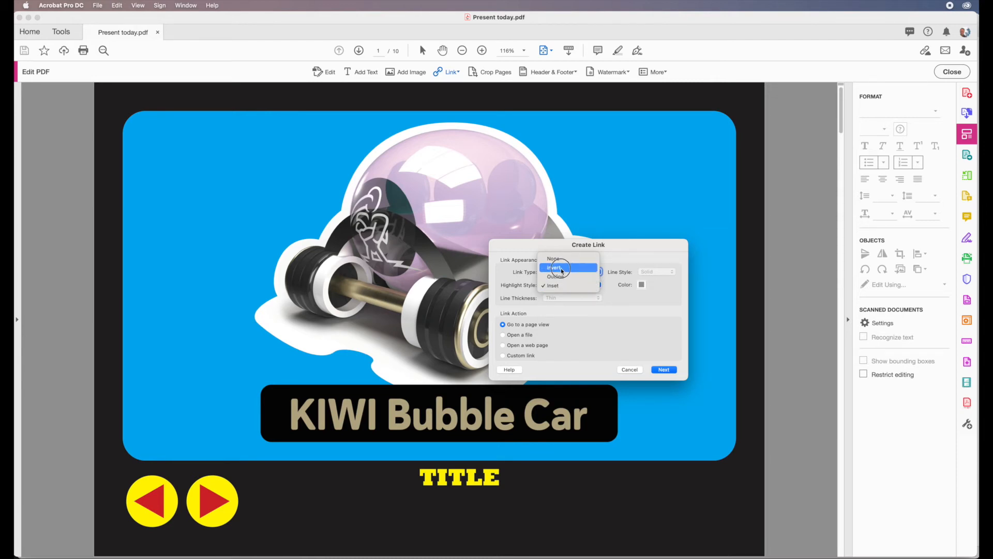
left_click(606, 301)
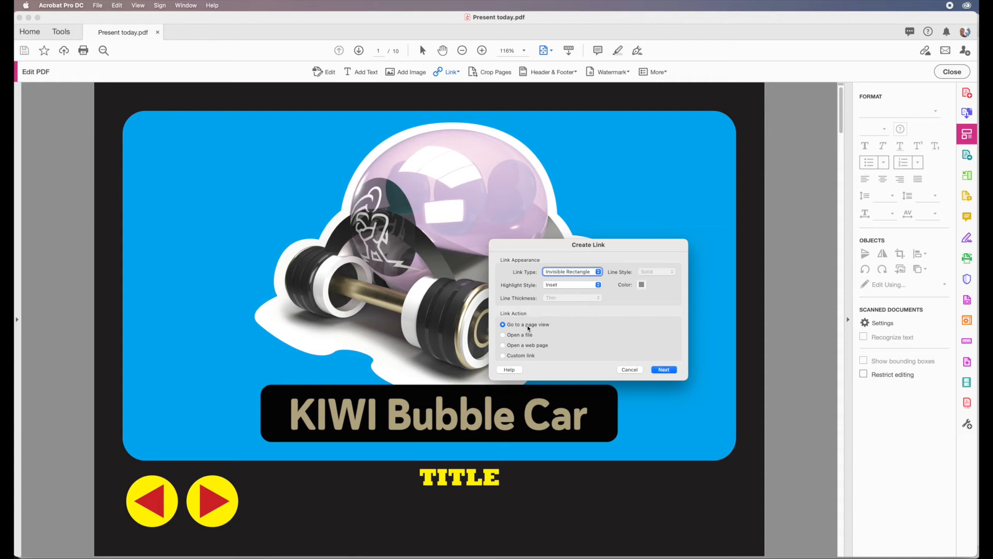
left_click(663, 369)
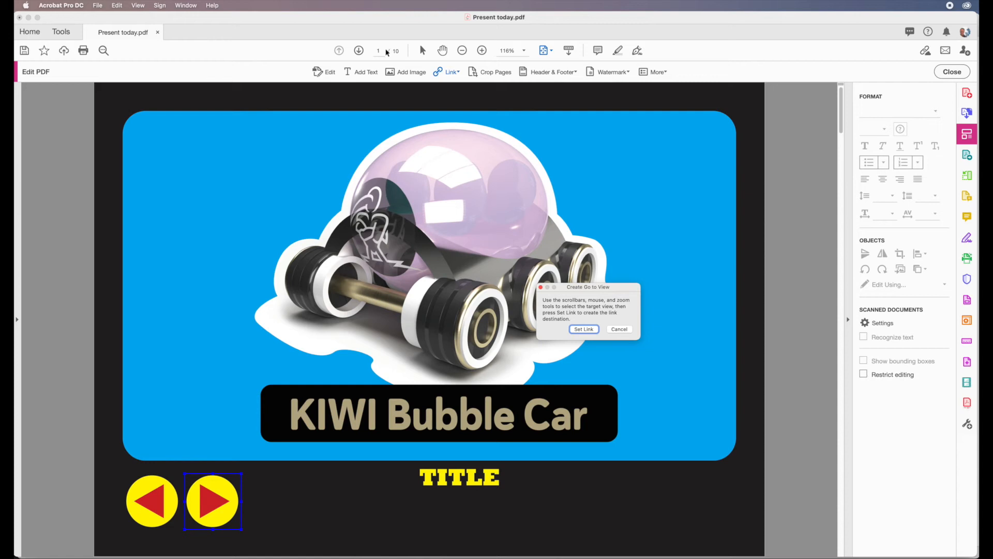
left_click(359, 52)
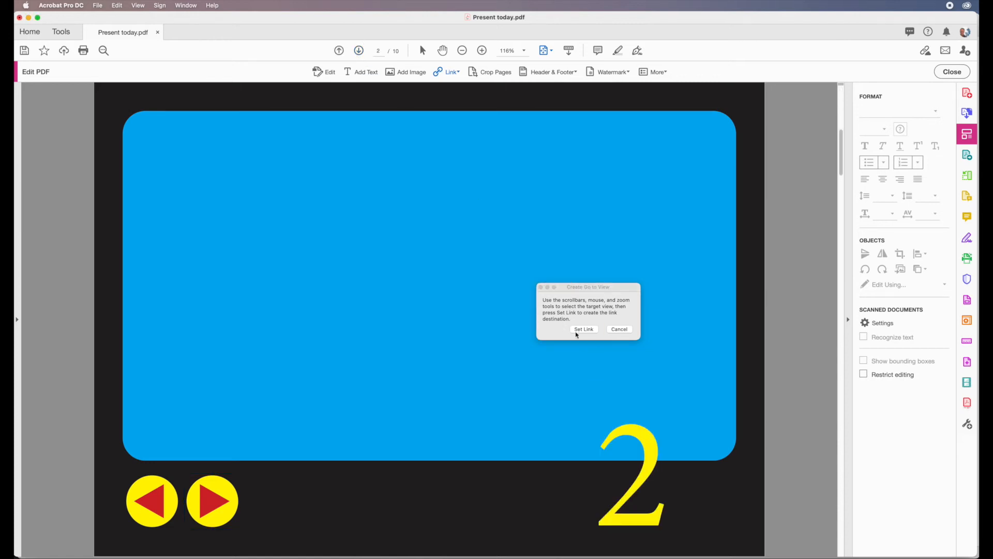
left_click(587, 330)
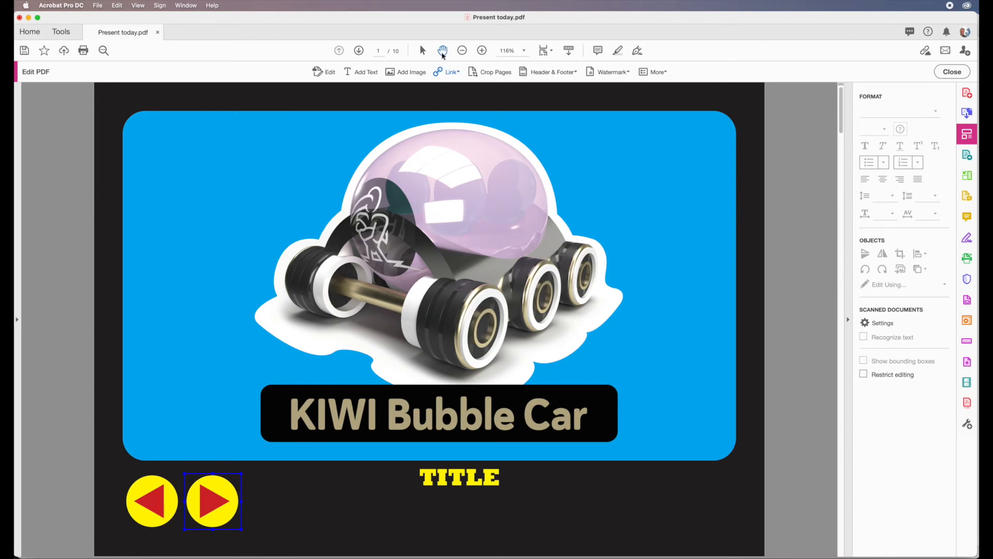
left_click(442, 52)
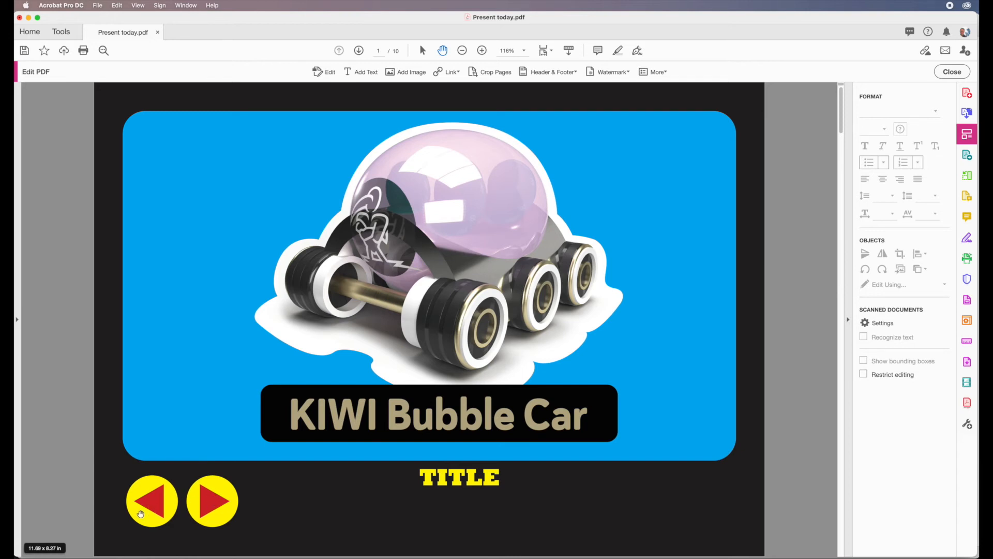
left_click(217, 501)
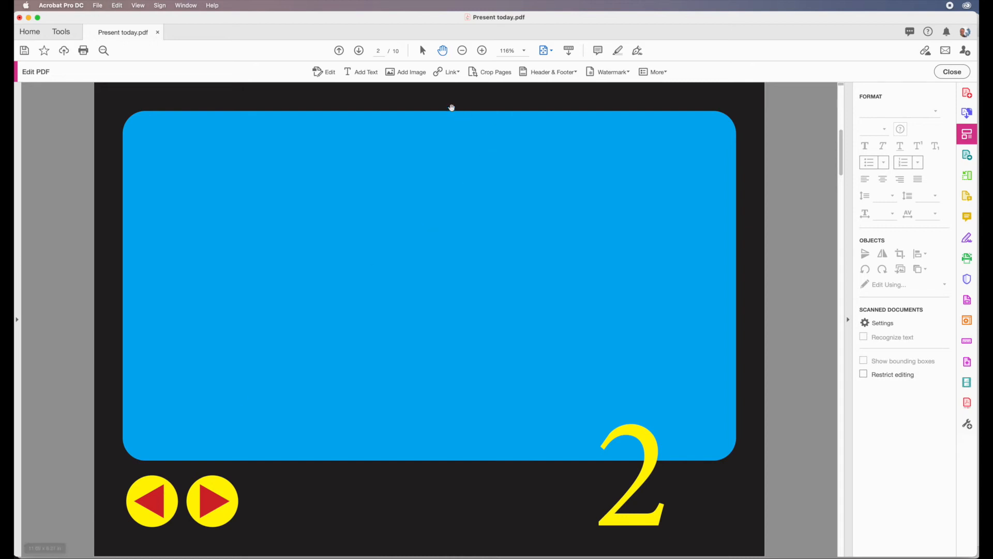
Add an invisible link over the back arrow button on page 2 that goes to the page view of page 1.
left_click(459, 73)
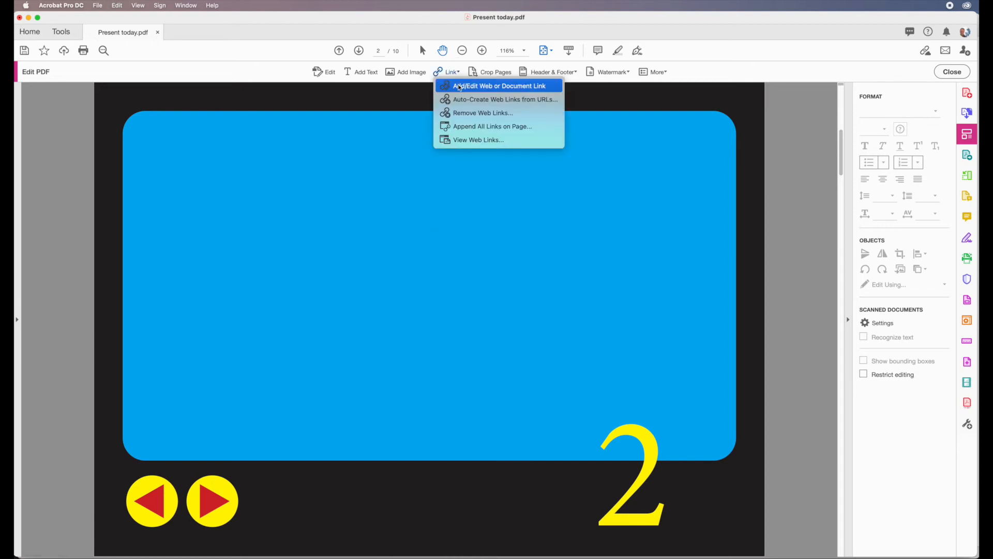
left_click(459, 84)
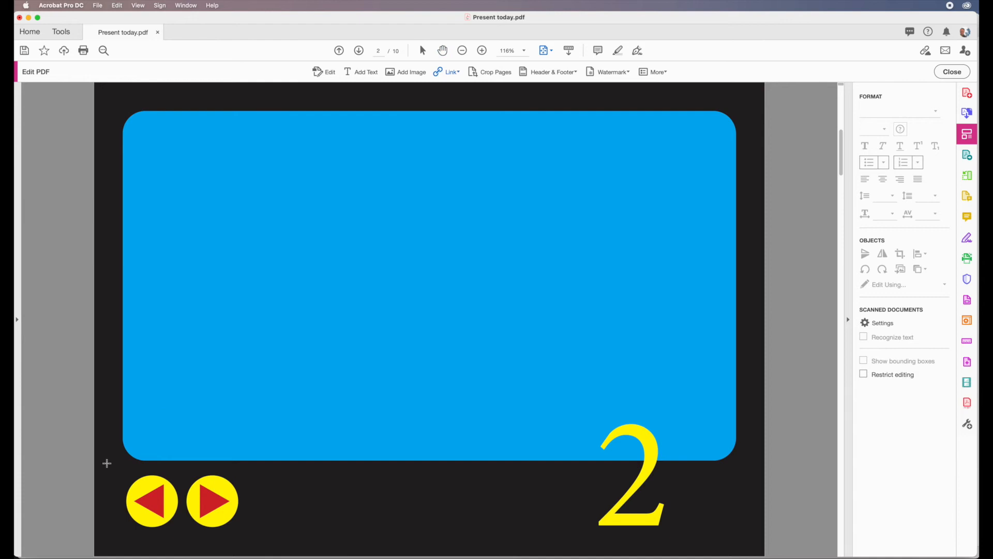
mouse_move(125, 473)
left_mouse_down()
mouse_move(156, 517)
mouse_move(179, 527)
left_mouse_up()
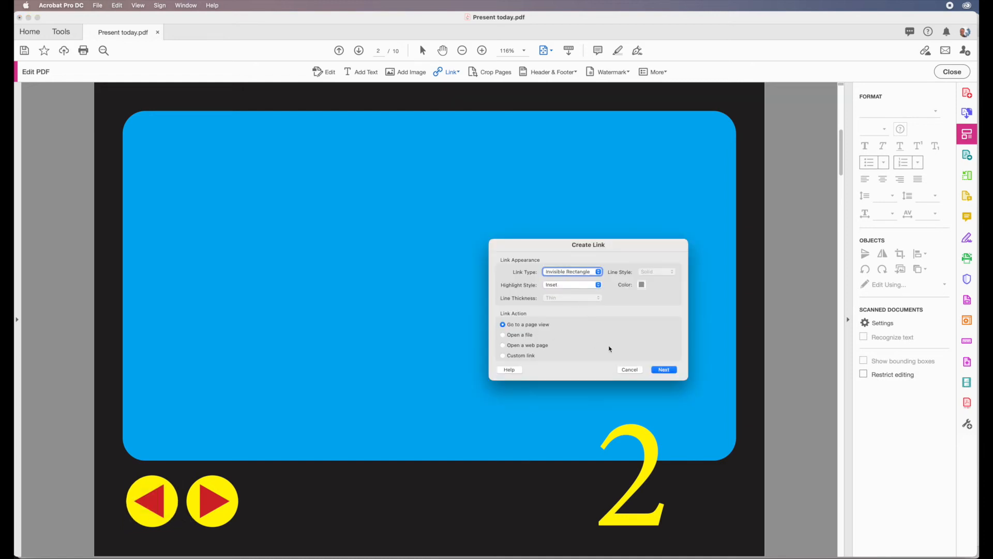
left_click(666, 370)
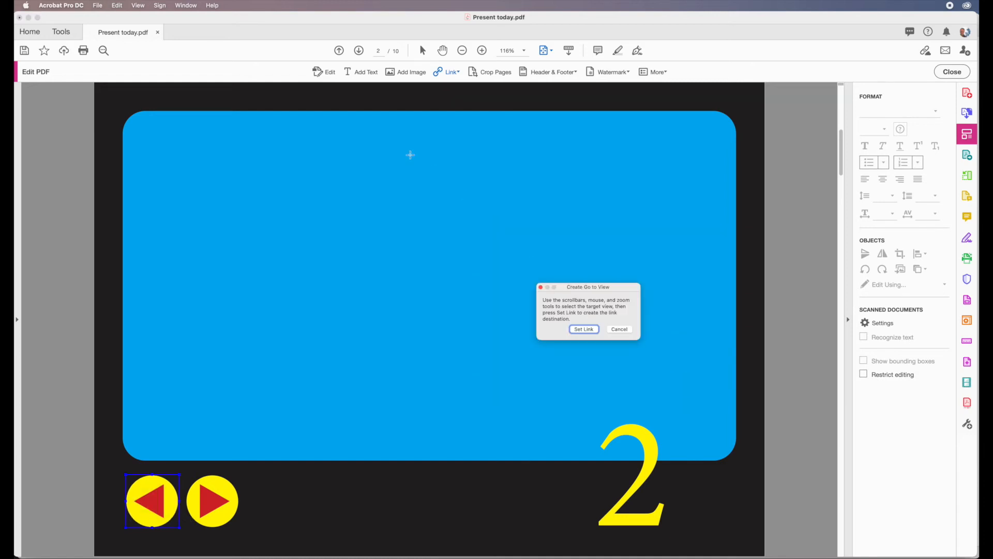
left_click(340, 51)
left_click(585, 330)
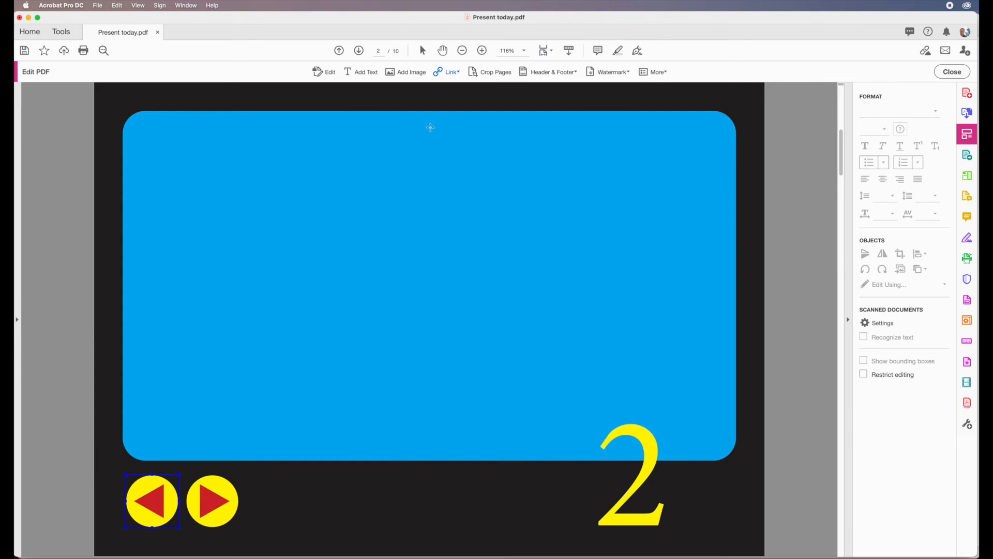
Test the forward and back arrow links between pages 1 and 2 with the Hand tool, finishing on page 2.
left_click(443, 51)
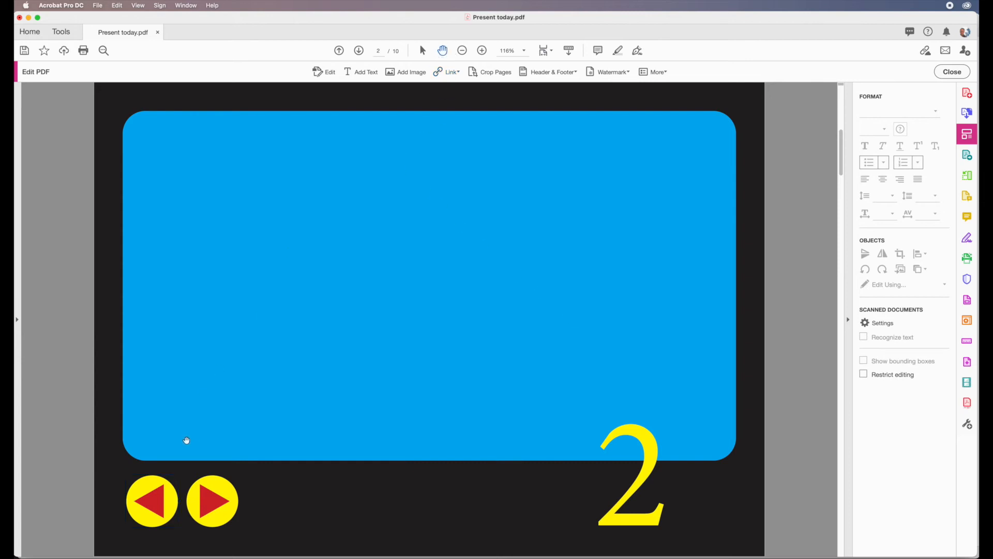
left_click(153, 503)
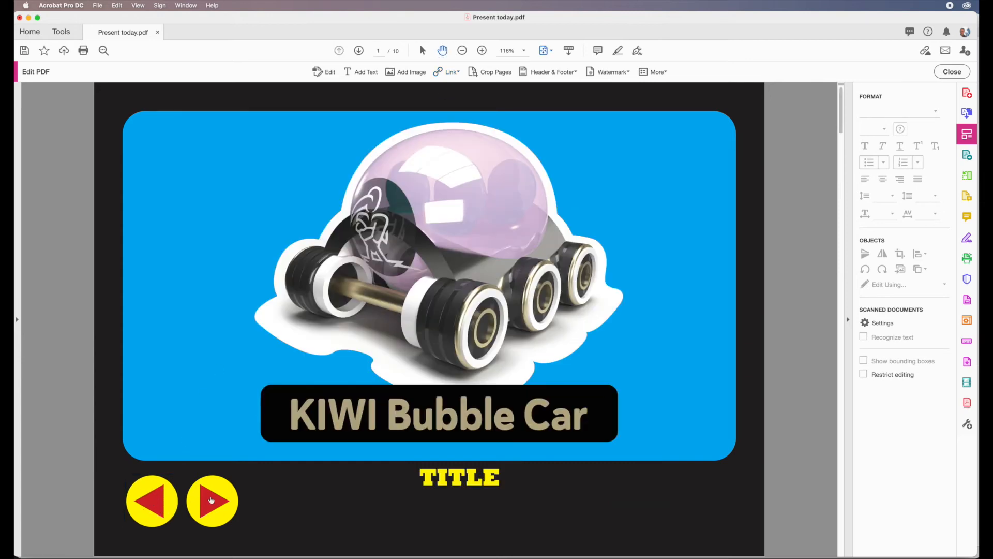
left_click(212, 501)
left_click(161, 505)
left_click(212, 497)
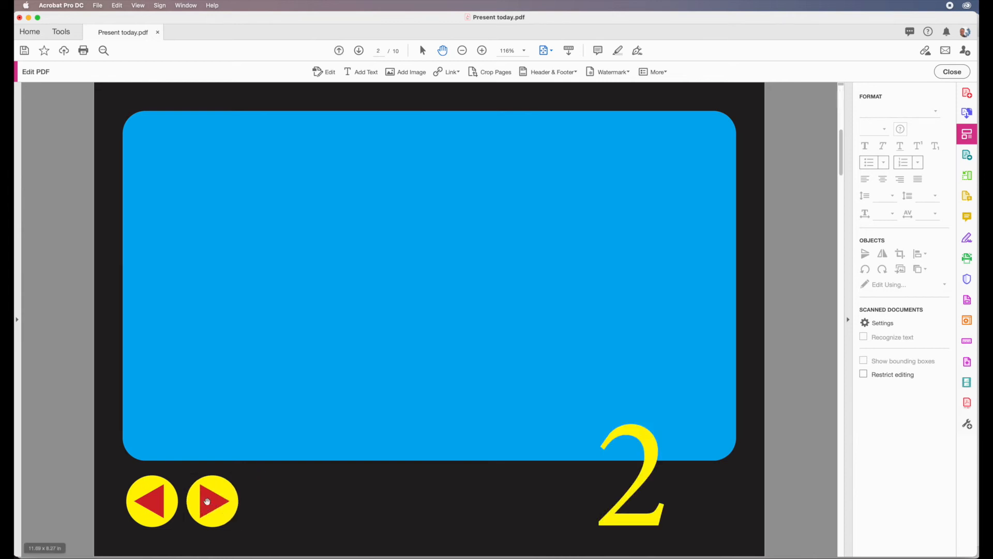
left_click(160, 502)
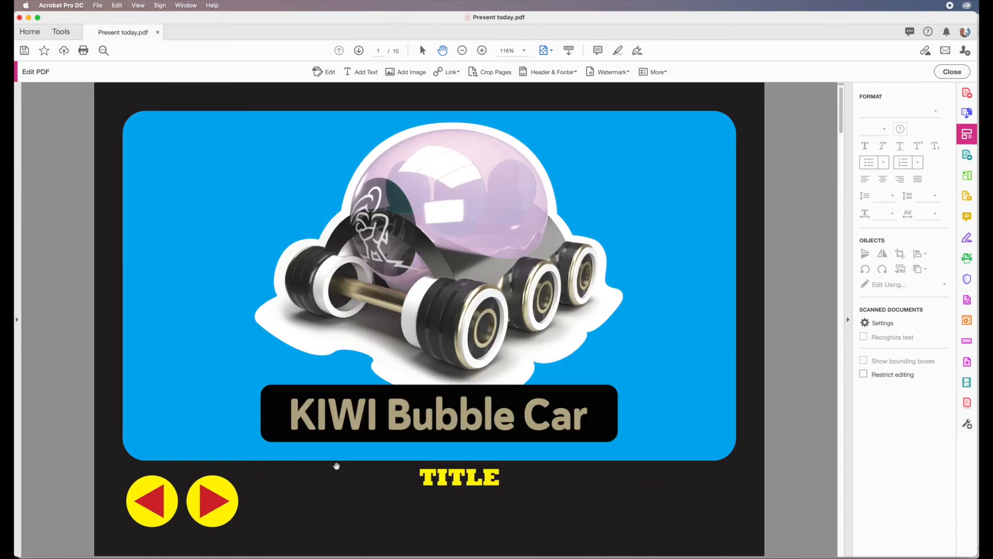
left_click(211, 506)
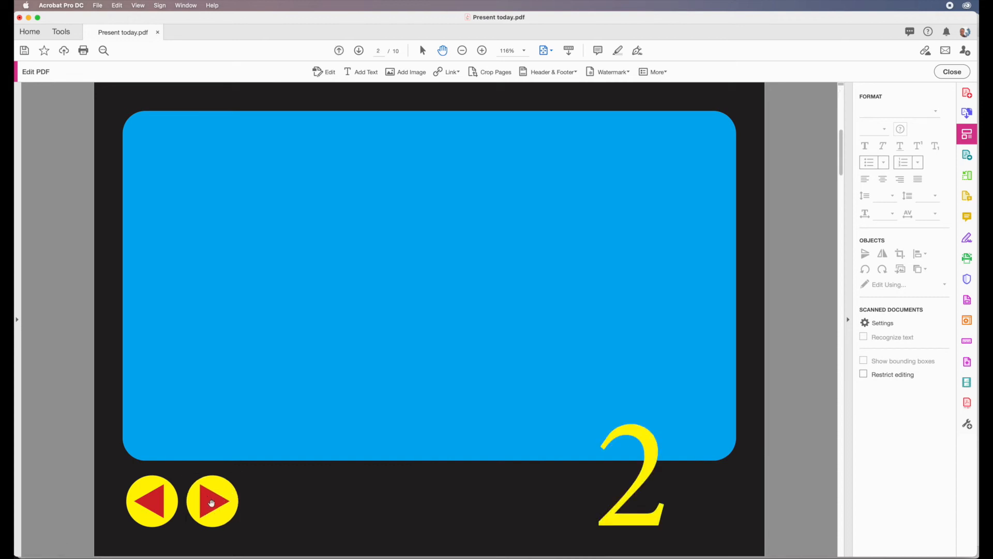
Open the properties of the back arrow link on page 2 and review its appearance and actions.
left_click(451, 73)
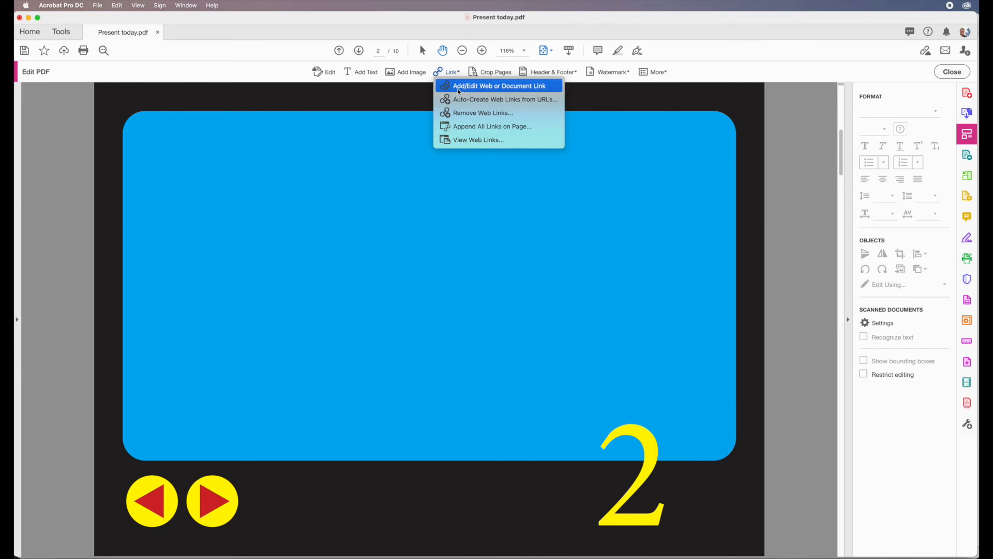
left_click(459, 88)
left_click(134, 502)
left_click(147, 502)
left_click(158, 500)
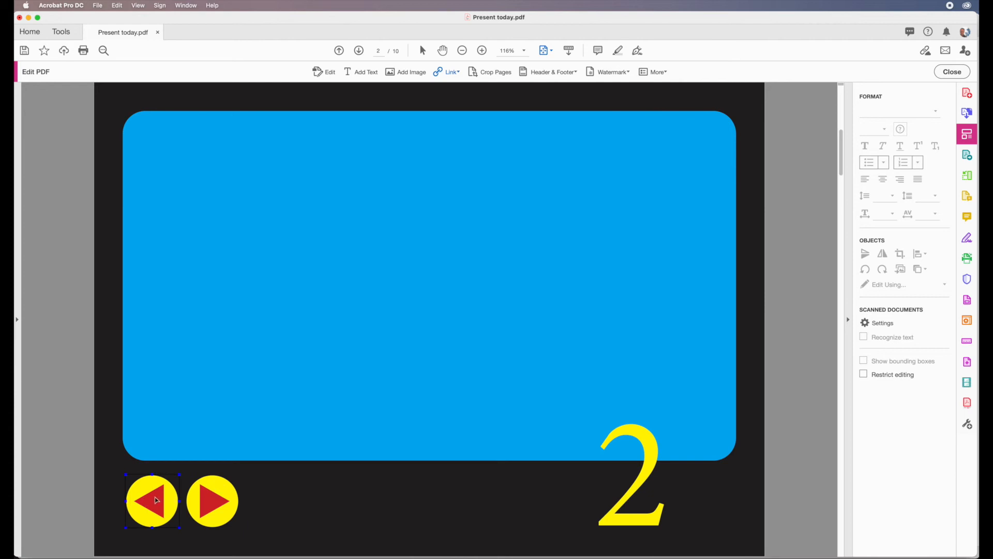
double_click(156, 499)
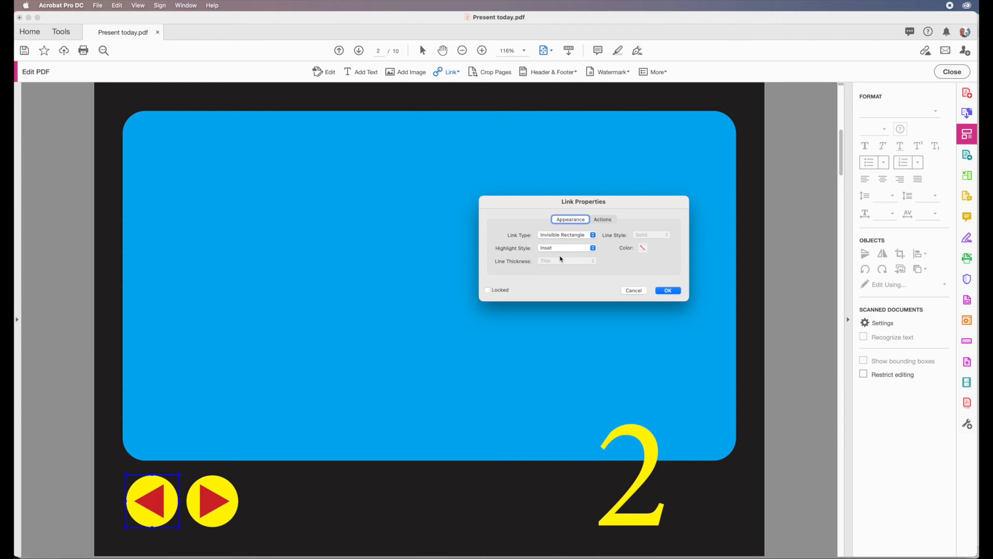
left_click(603, 220)
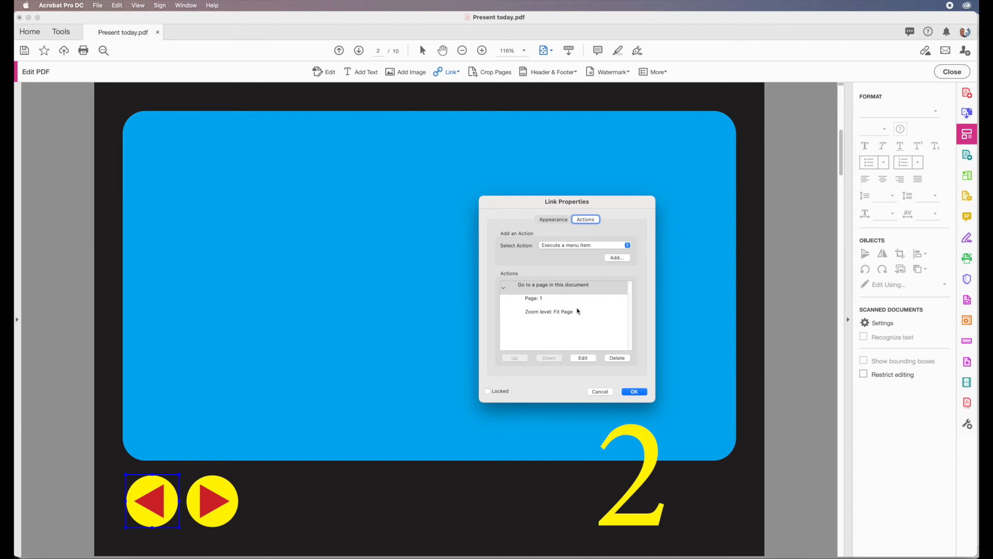
Check the page number and zoom options of the back arrow link's go-to-page action, keeping page 1 and Fit Page.
left_click(585, 359)
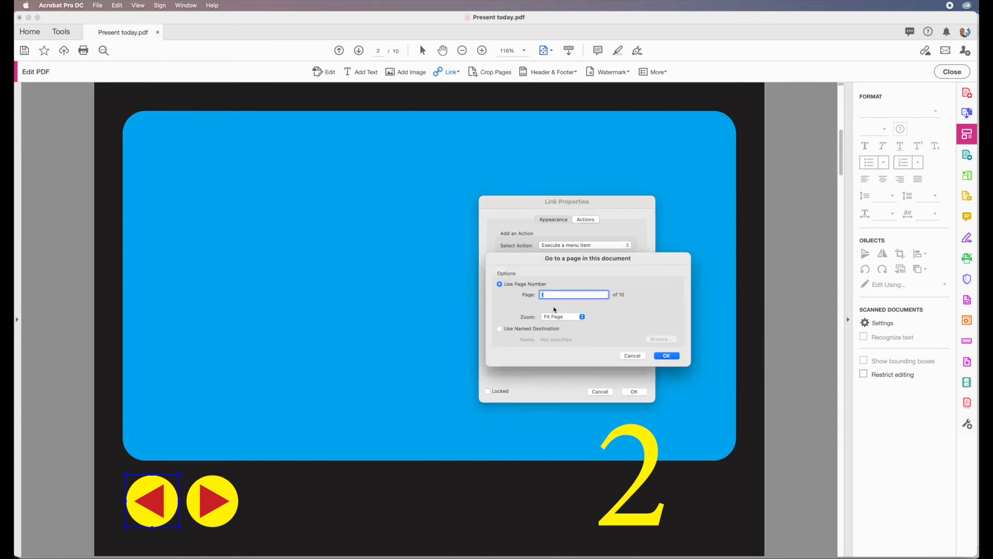
left_click(568, 317)
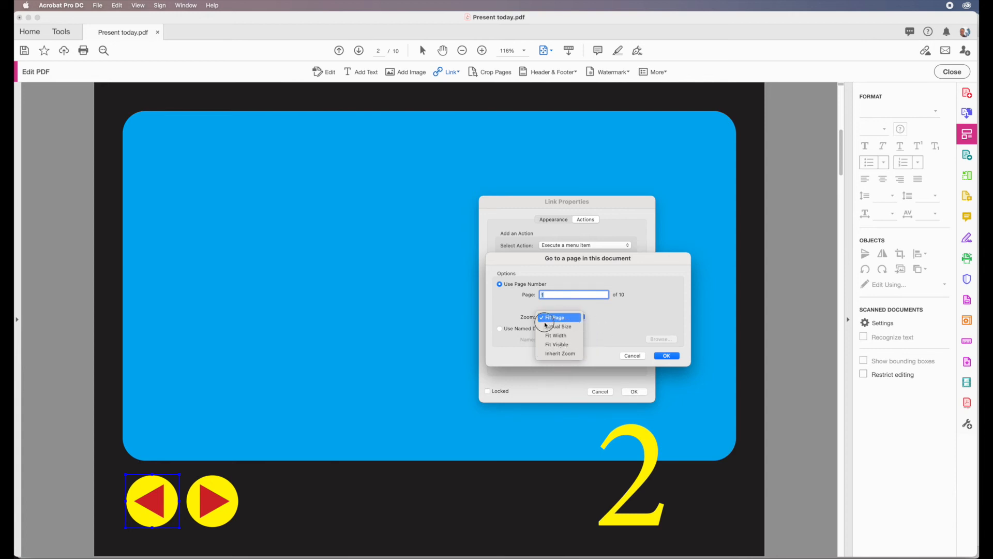
left_click(607, 321)
left_click(668, 356)
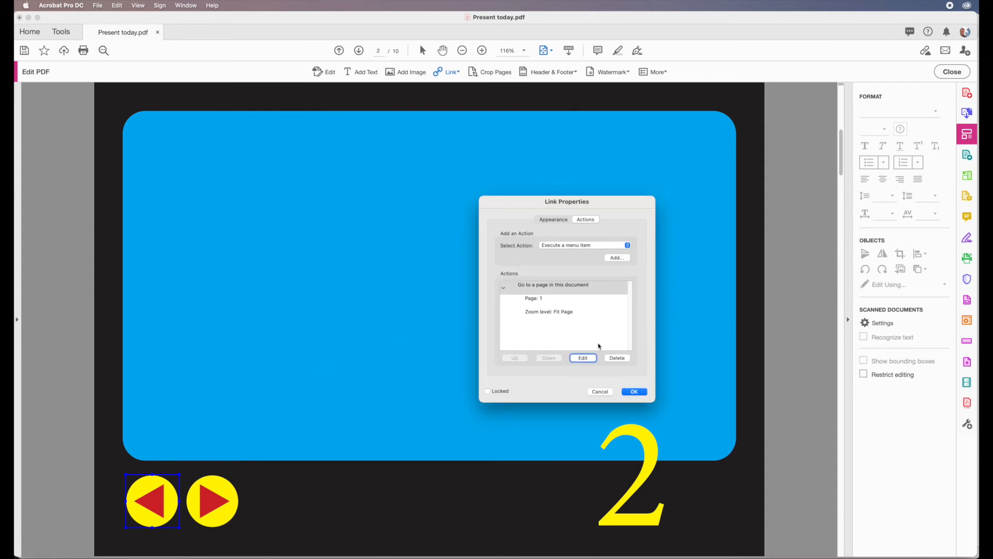
left_click(635, 393)
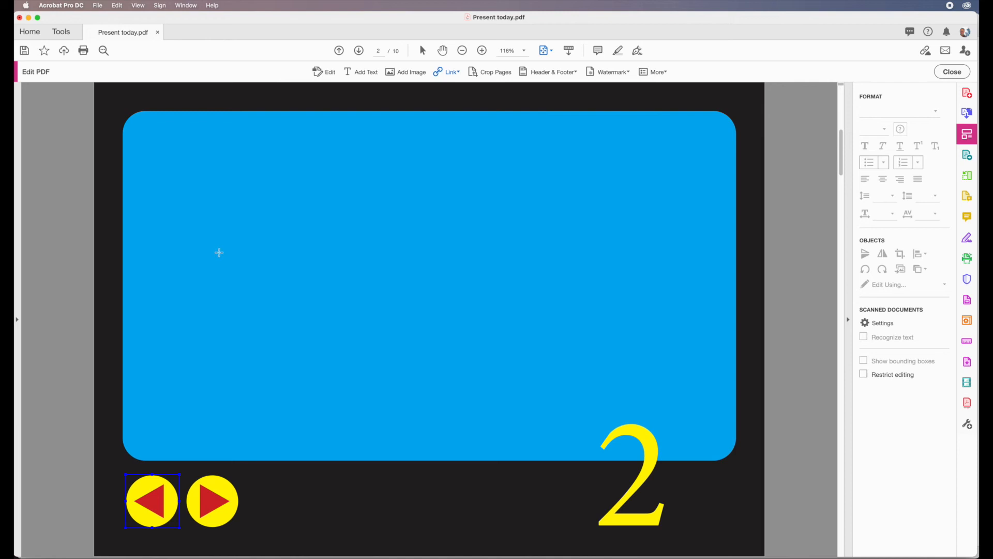
Follow the back arrow link to page 1 and review the actions of the forward arrow link there.
left_click(443, 50)
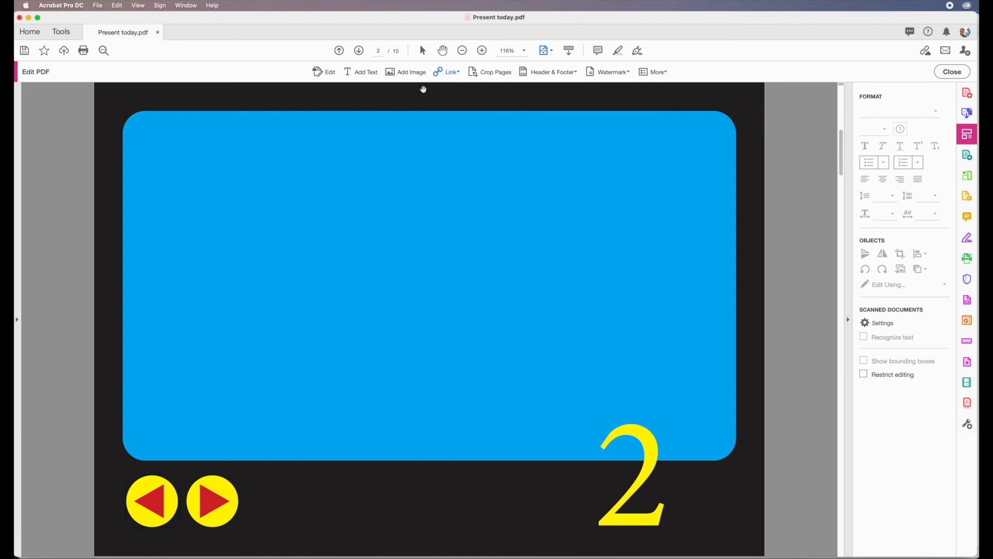
left_click(149, 500)
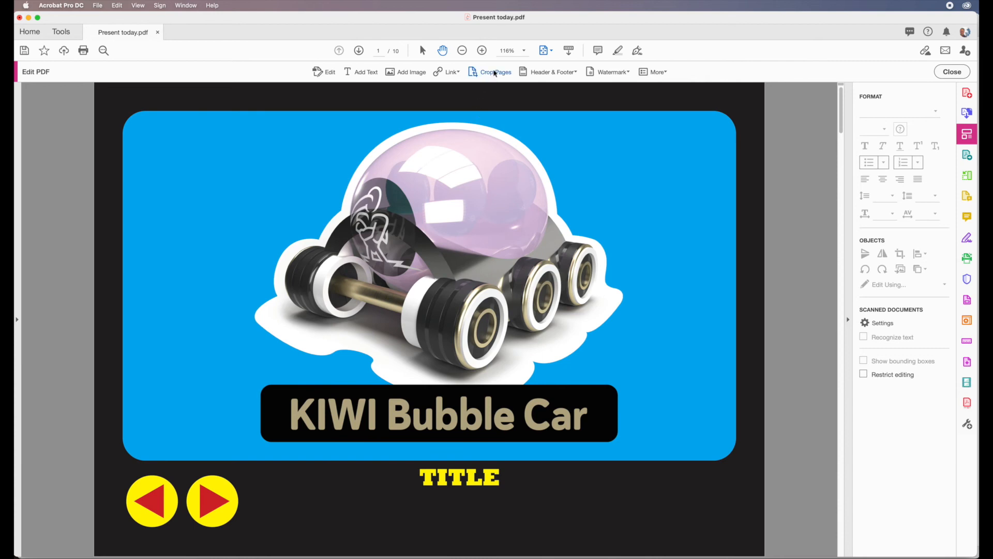
left_click(459, 73)
left_click(458, 75)
left_click(457, 87)
left_click(220, 504)
double_click(218, 503)
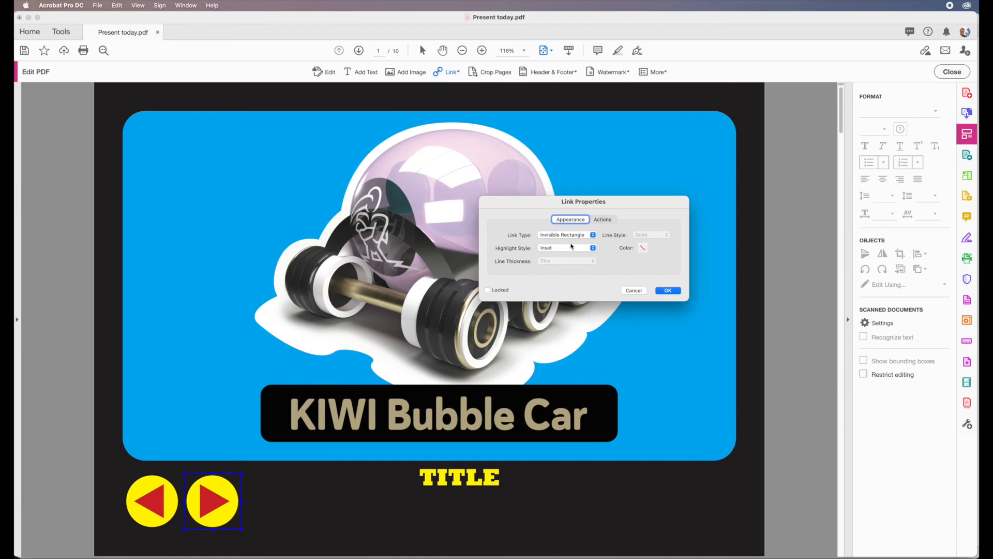
left_click(600, 219)
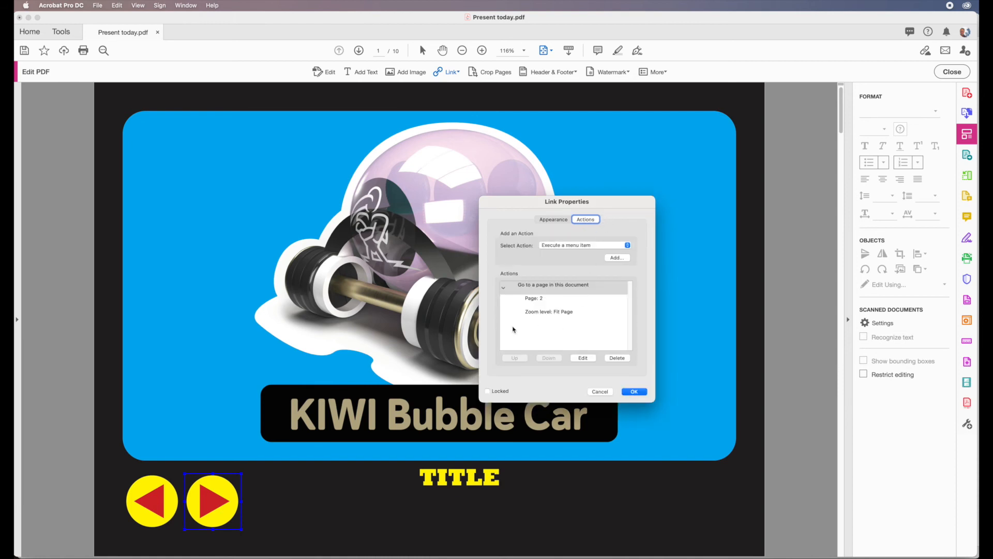
left_click(634, 392)
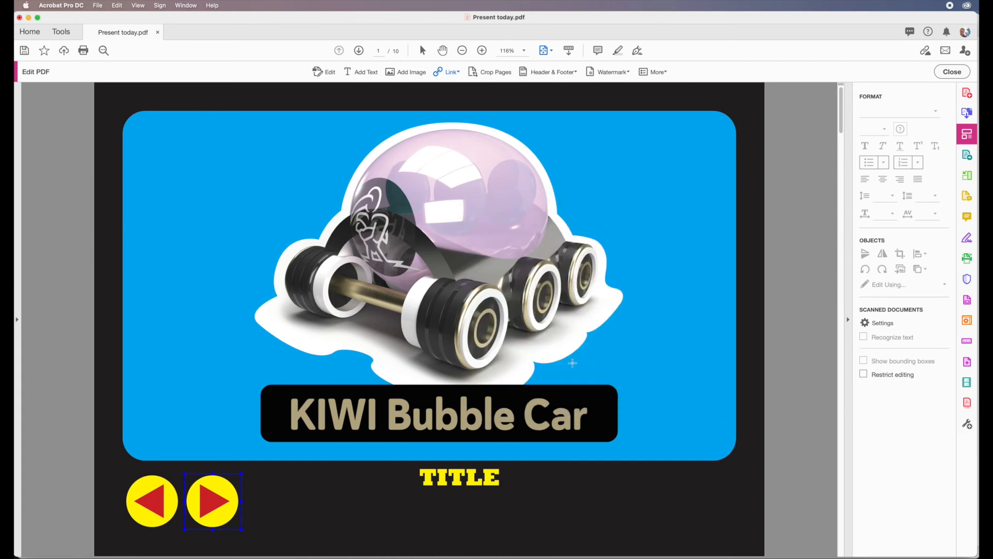
Save the PDF, and set its document properties so the initial view opens in Full Screen mode.
left_click(98, 5)
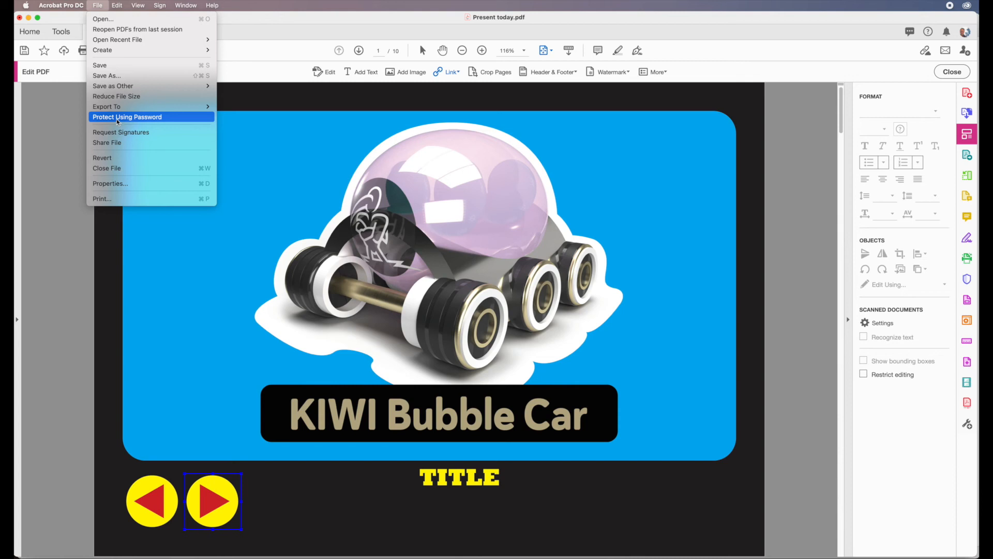
left_click(107, 66)
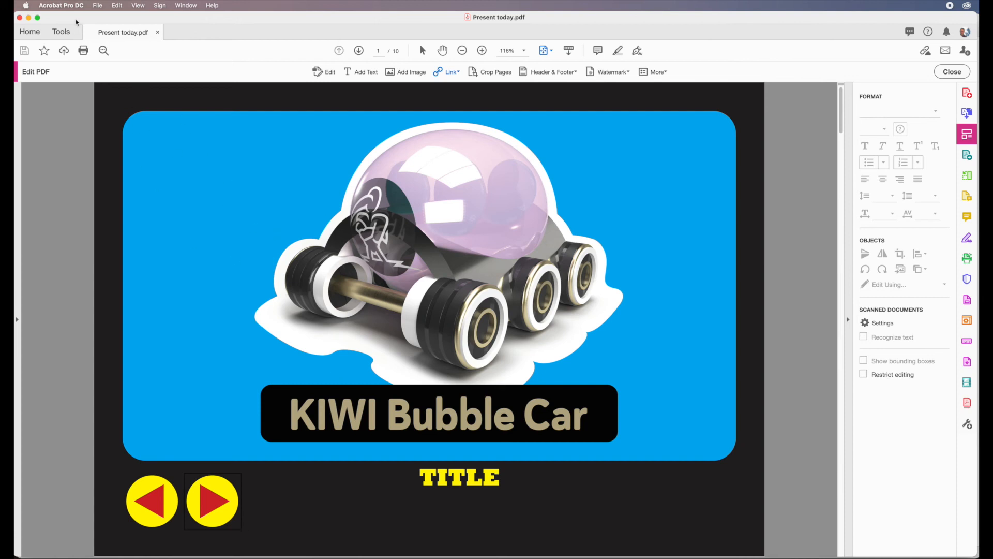
left_click(99, 6)
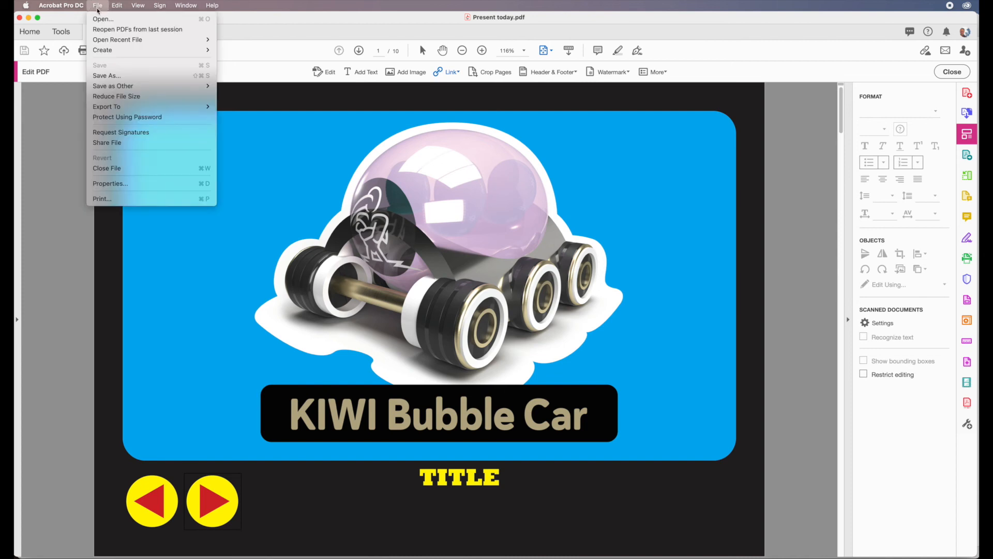
left_click(123, 184)
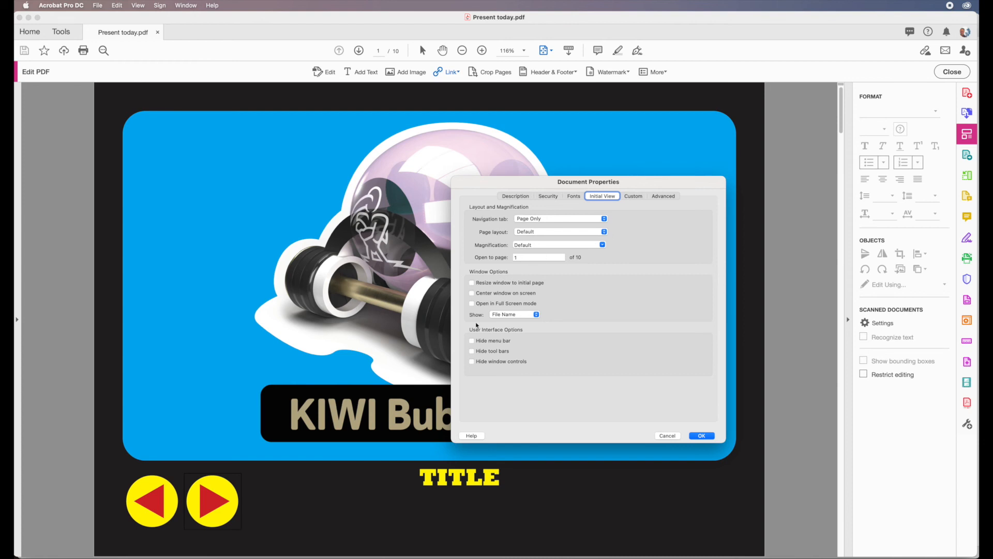
left_click(472, 304)
left_click(698, 435)
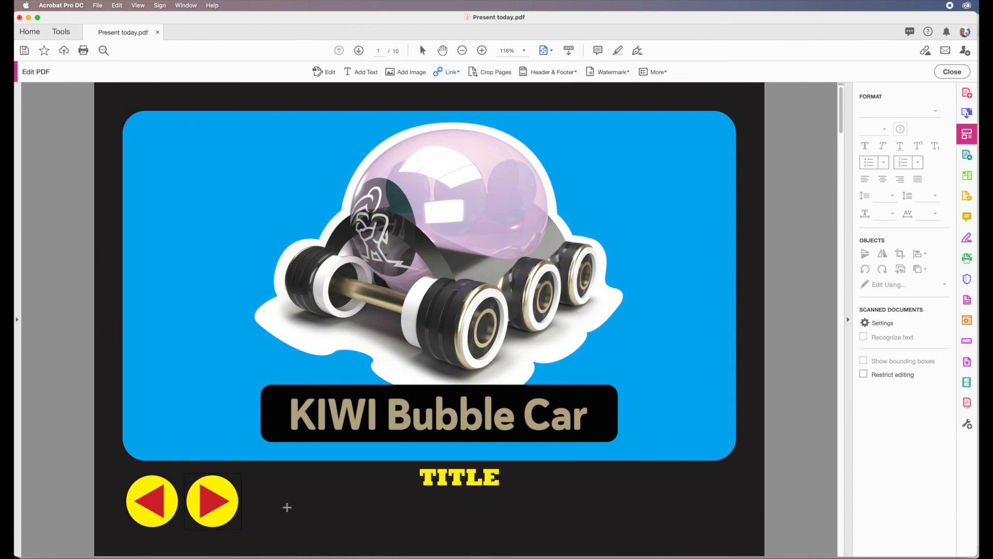
Review the default transition choices in the Full Screen preferences, keeping Wipe.
left_click(67, 7)
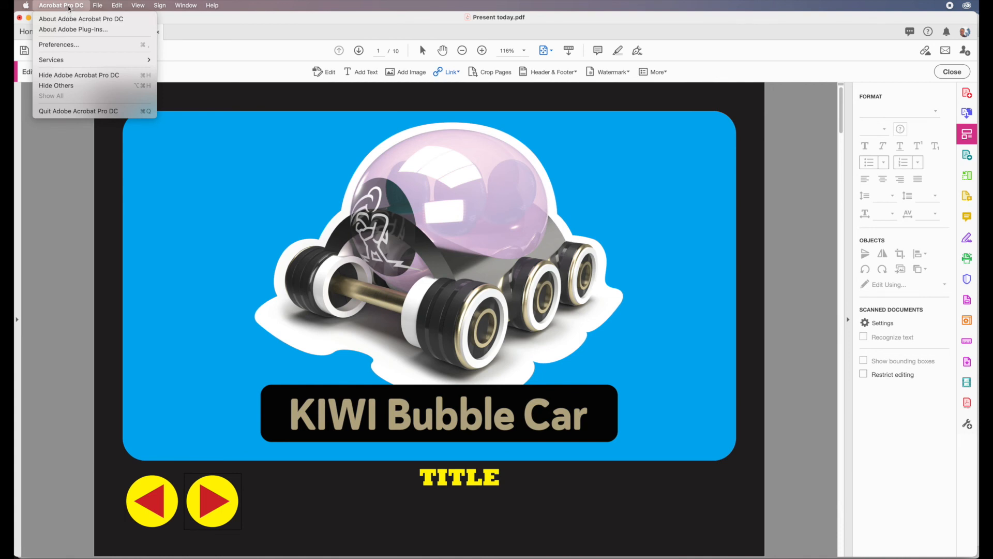
left_click(67, 45)
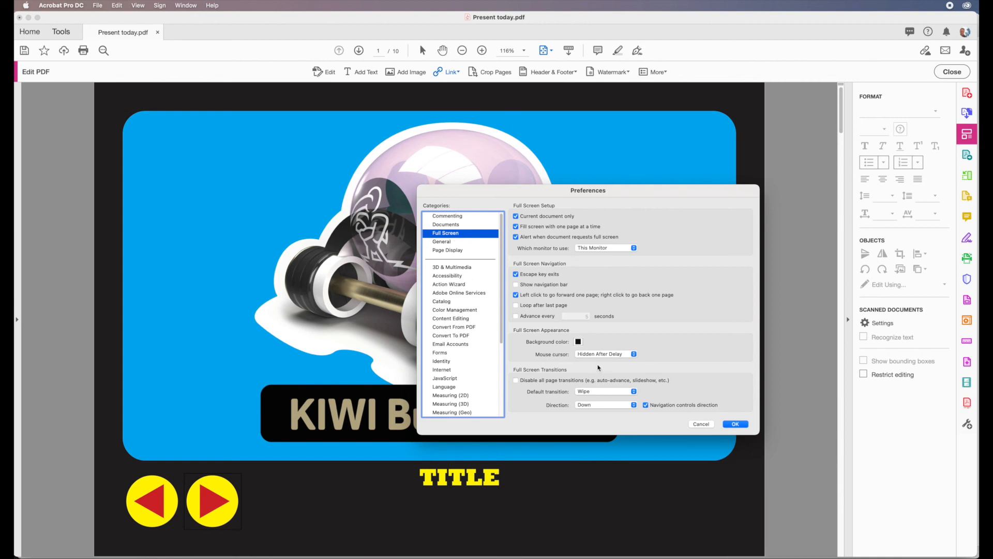
left_click(632, 393)
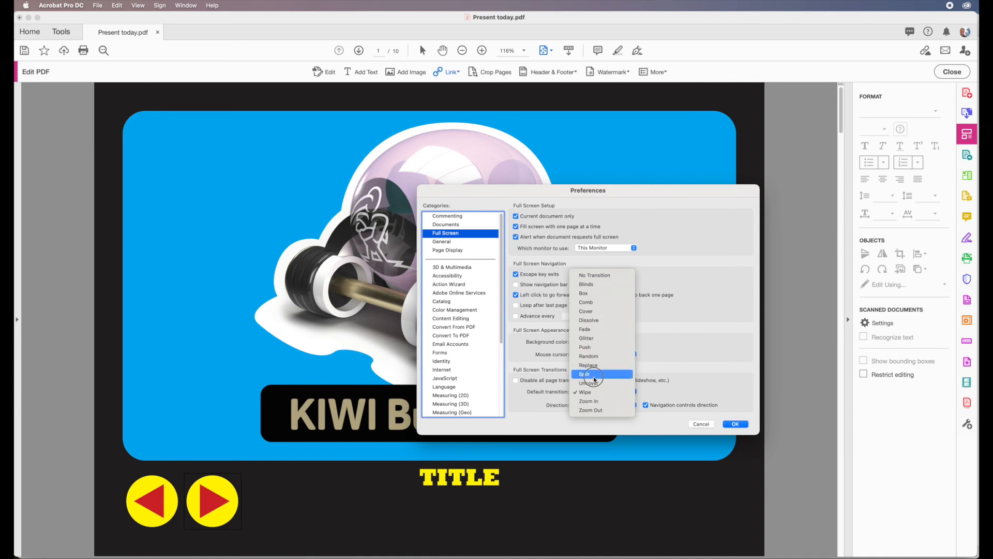
left_click(672, 348)
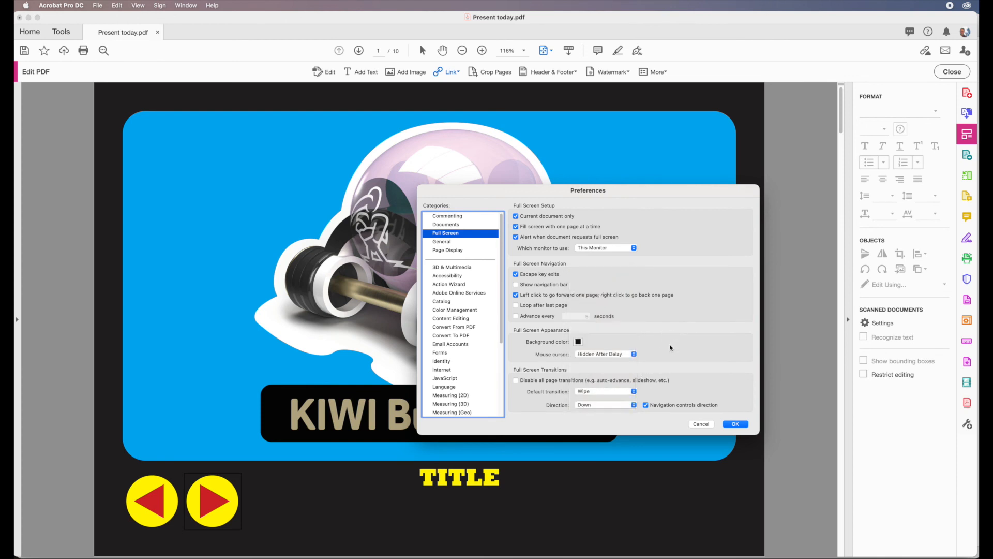
Set the full screen background colour to 221F20 by sampling the page's dark border, and apply the preferences.
left_click(578, 343)
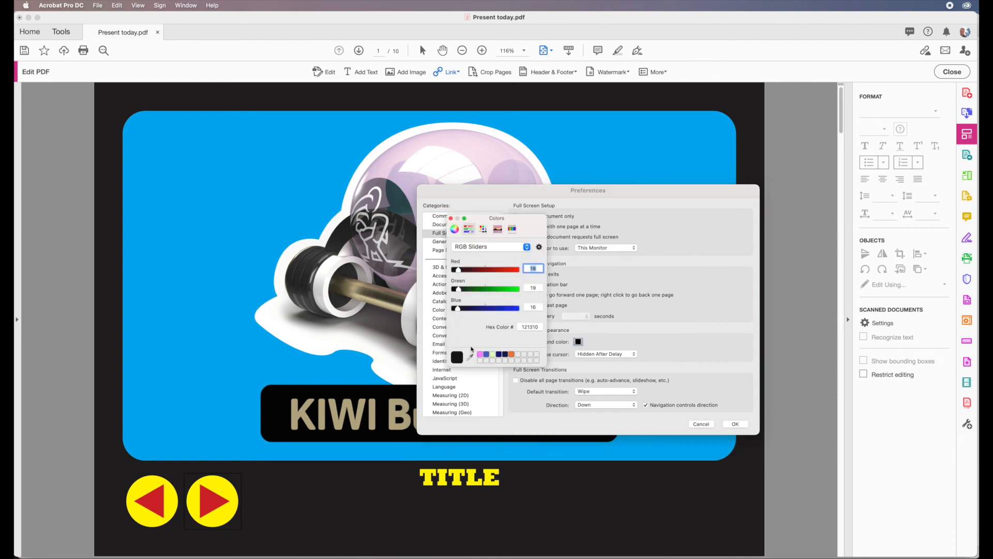
left_click(470, 357)
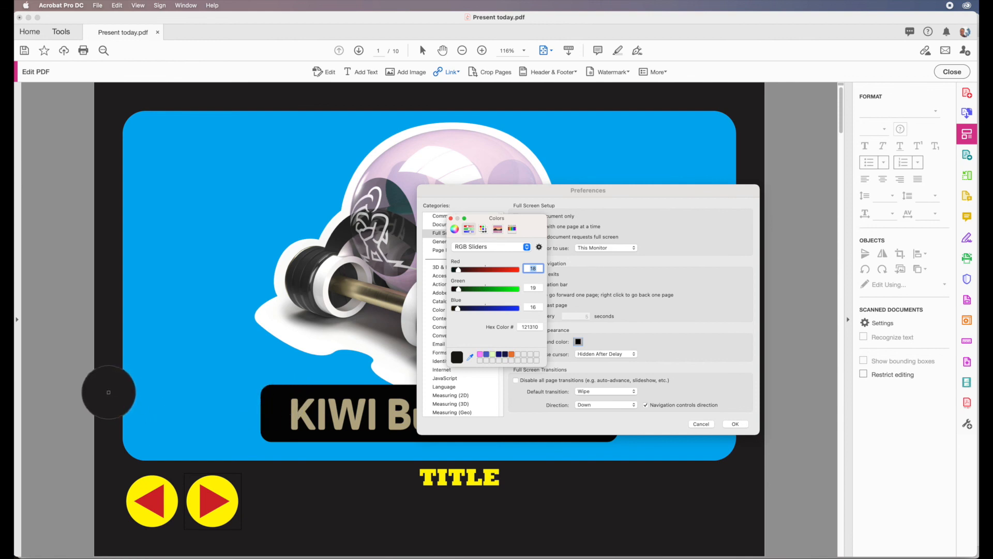
left_click(111, 395)
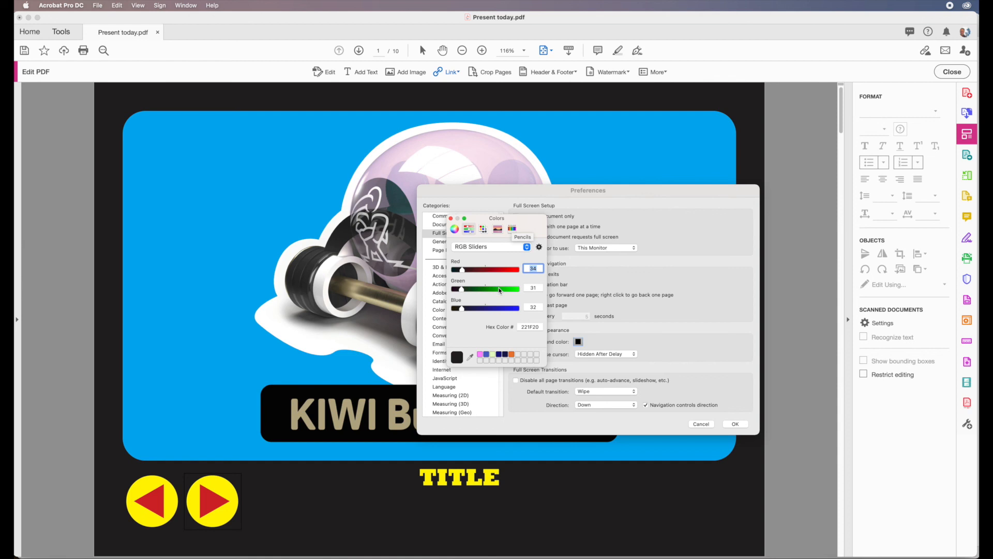
left_click(451, 219)
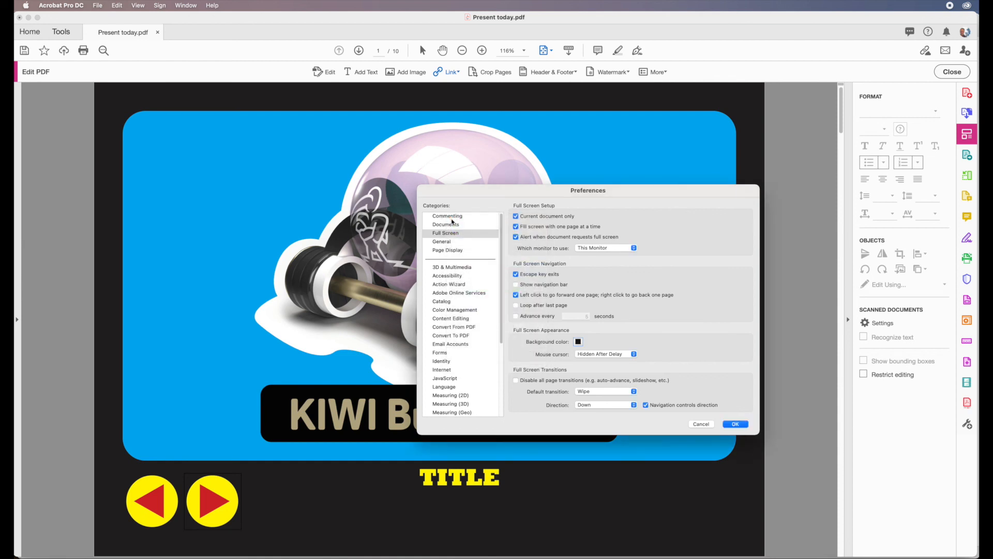
left_click(734, 423)
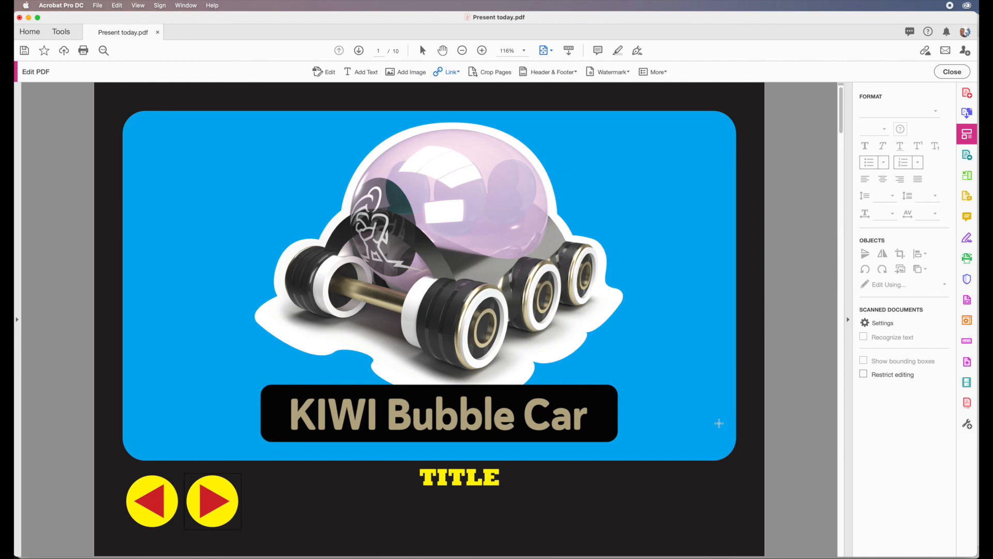
Save the changes to Present today.pdf and close its window.
left_click(97, 7)
left_click(112, 66)
left_click(98, 6)
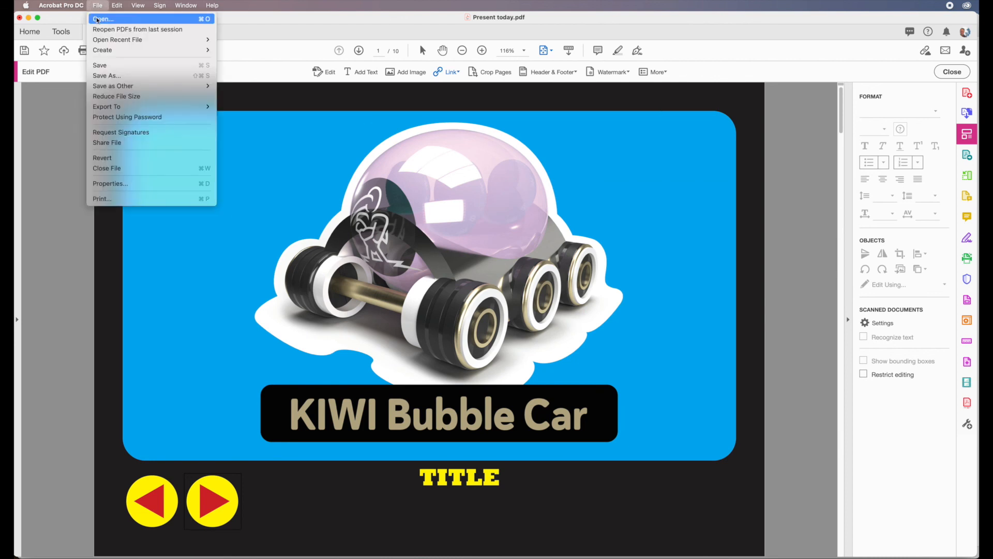
left_click(100, 65)
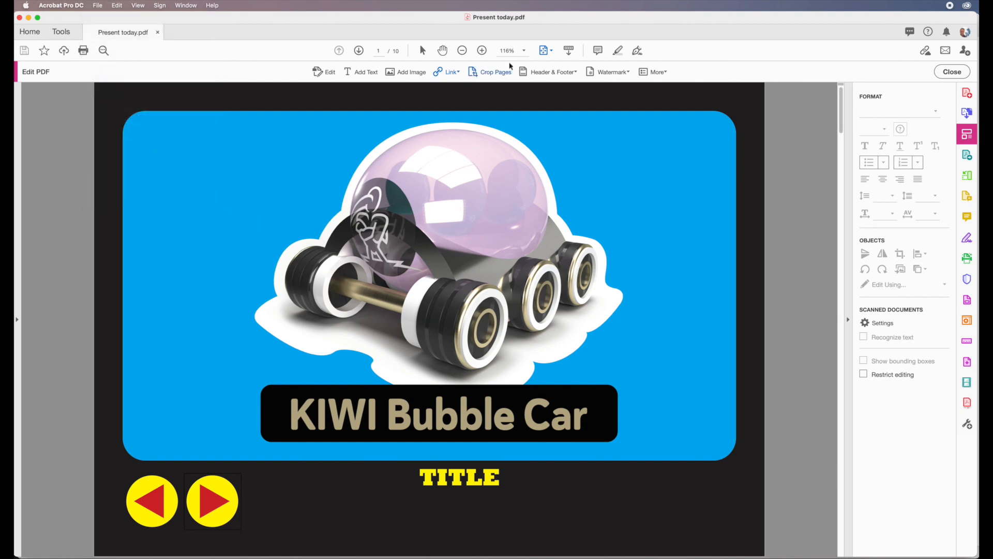
left_click(19, 20)
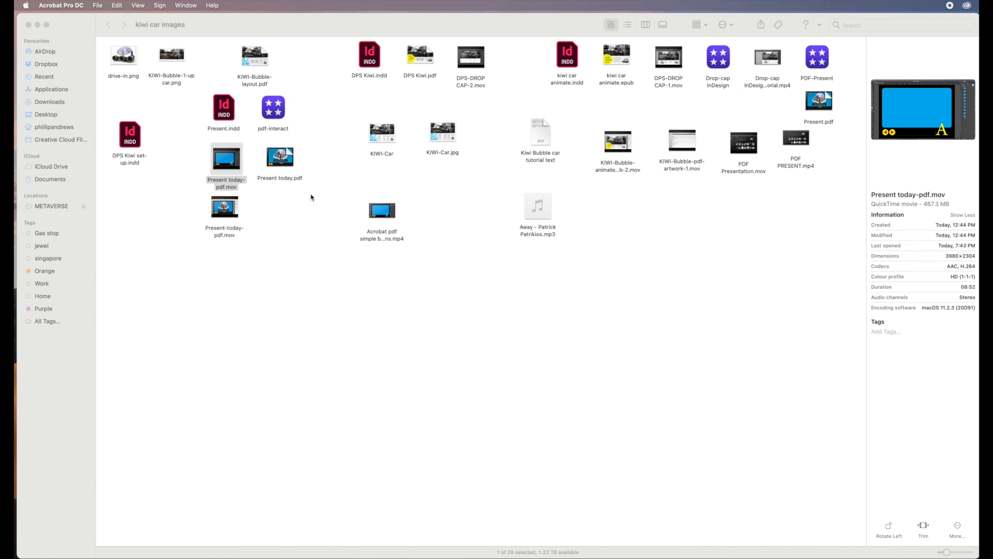
Reopen Present today.pdf from the kiwi car images folder in Finder and allow it to enter full screen mode.
left_click(311, 197)
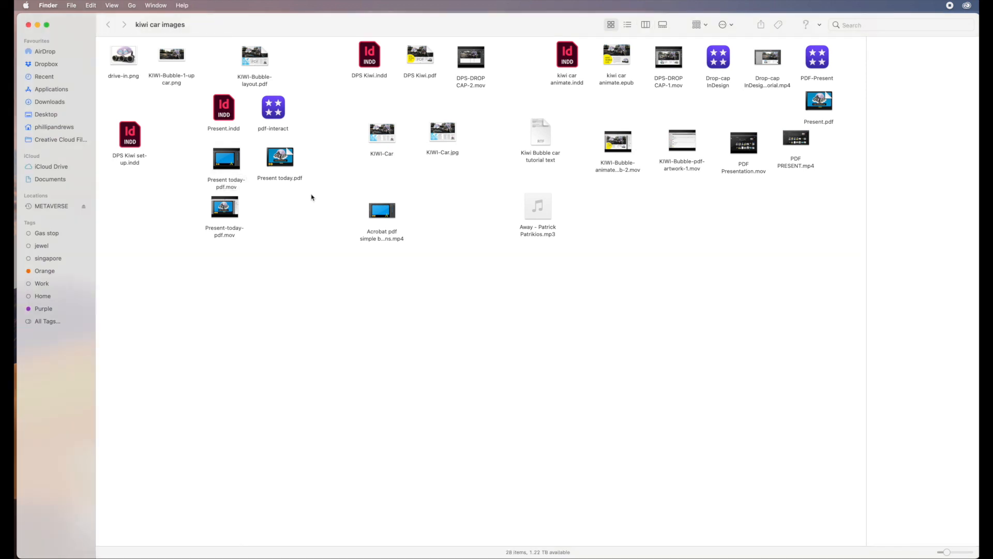
double_click(281, 158)
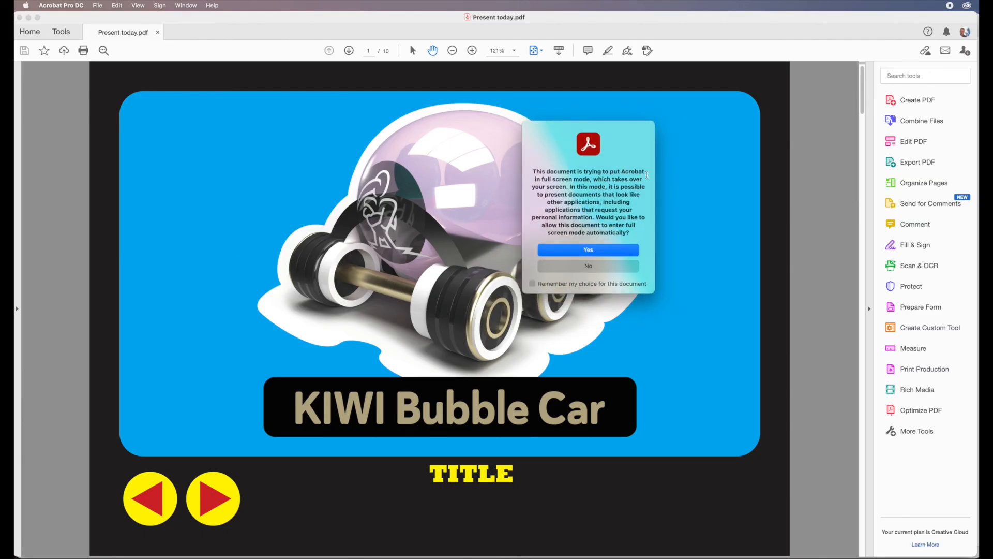
left_click(587, 252)
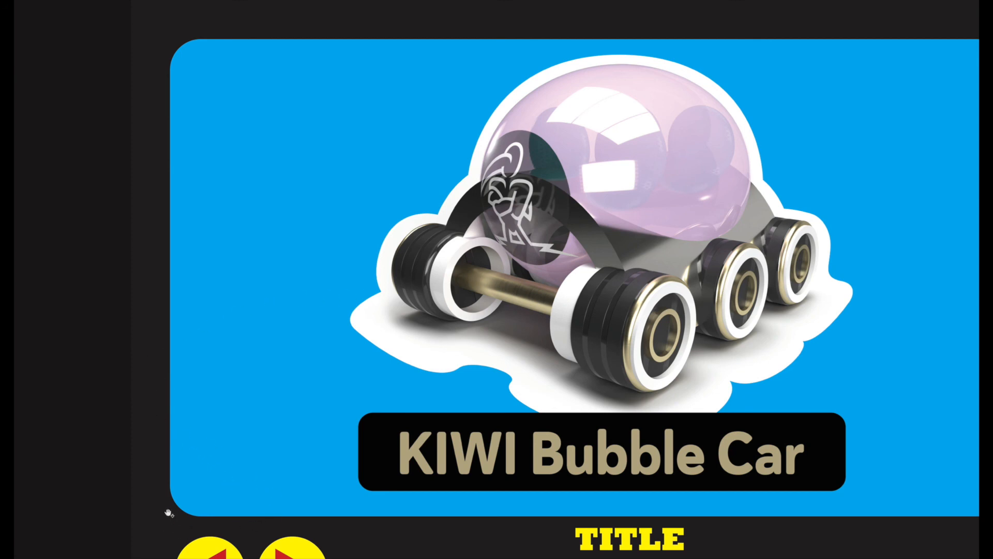
Test the forward and back arrow links between pages 1 and 2 in full screen, and exit the presentation.
left_click(295, 550)
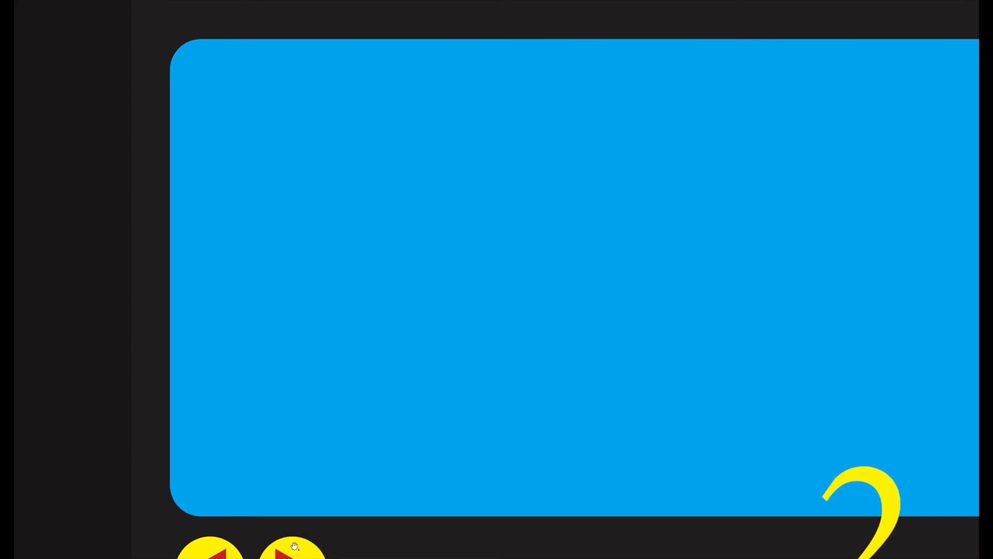
left_click(222, 549)
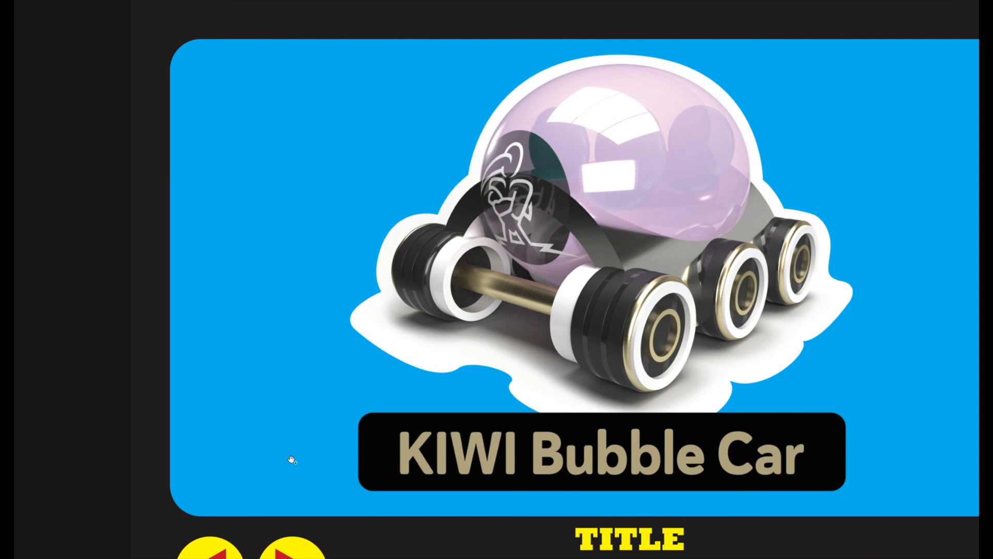
key("Escape")
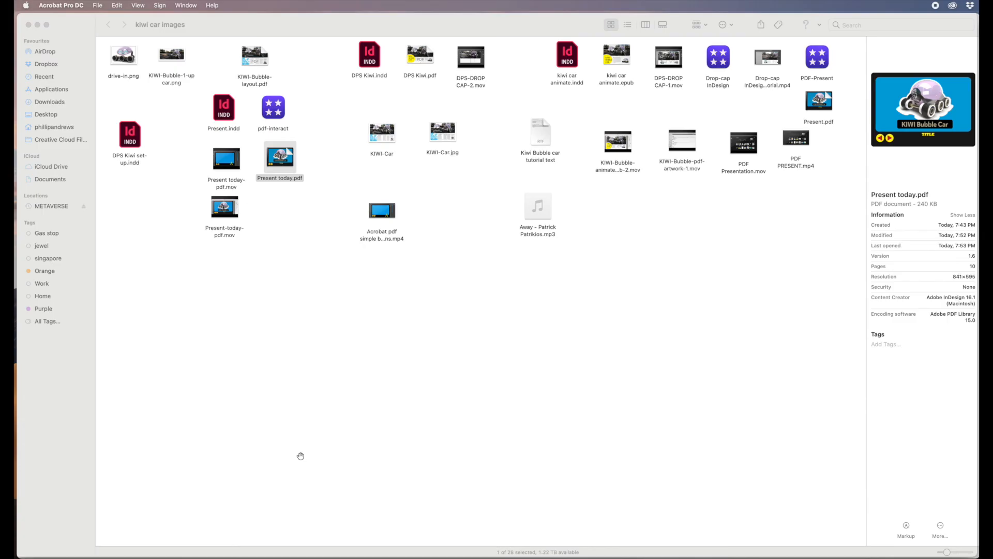